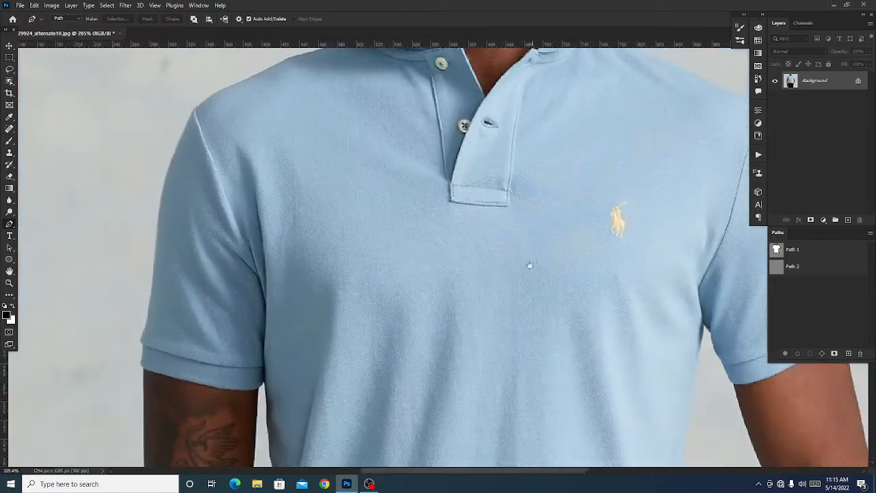
Create a new empty layer above the Background photo of the polo shirt.
{"action": "scroll", "coordinate": [528, 260], "scroll_direction": "up", "scroll_amount": 1}
{"action": "scroll", "coordinate": [534, 260], "scroll_direction": "up", "scroll_amount": 5}
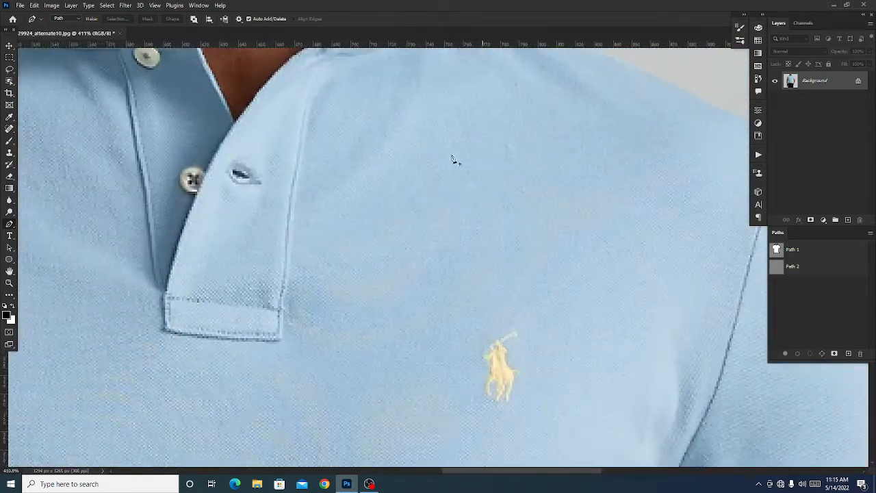
{"action": "scroll", "coordinate": [514, 246], "scroll_direction": "down", "scroll_amount": 5}
{"action": "scroll", "coordinate": [513, 247], "scroll_direction": "up", "scroll_amount": 3}
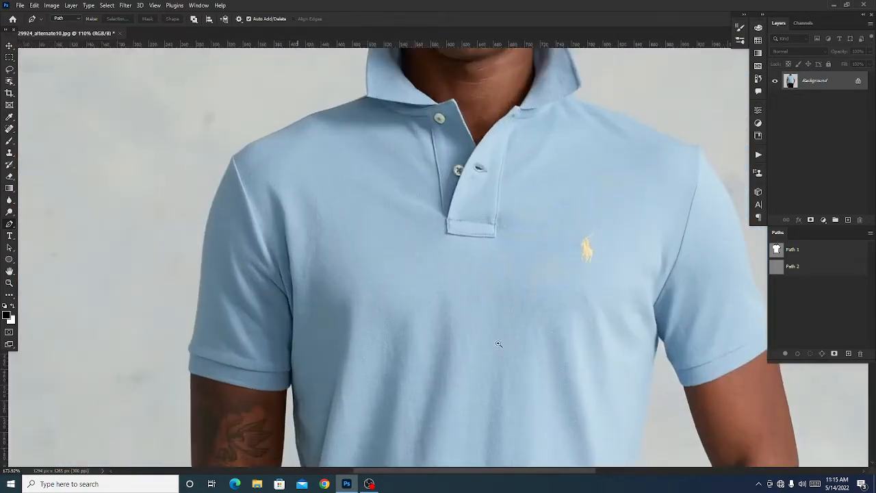
{"action": "scroll", "coordinate": [479, 291], "scroll_direction": "down", "scroll_amount": 4}
{"action": "scroll", "coordinate": [548, 226], "scroll_direction": "up", "scroll_amount": 5}
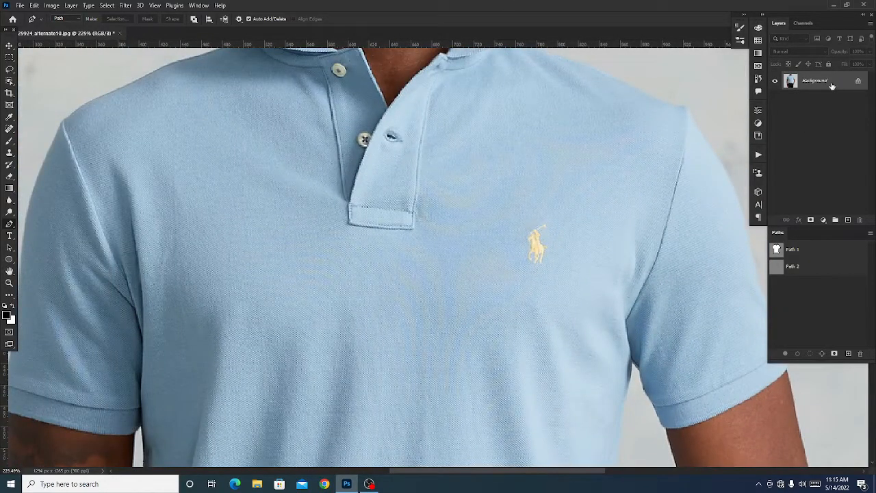
{"action": "left_click", "coordinate": [847, 221]}
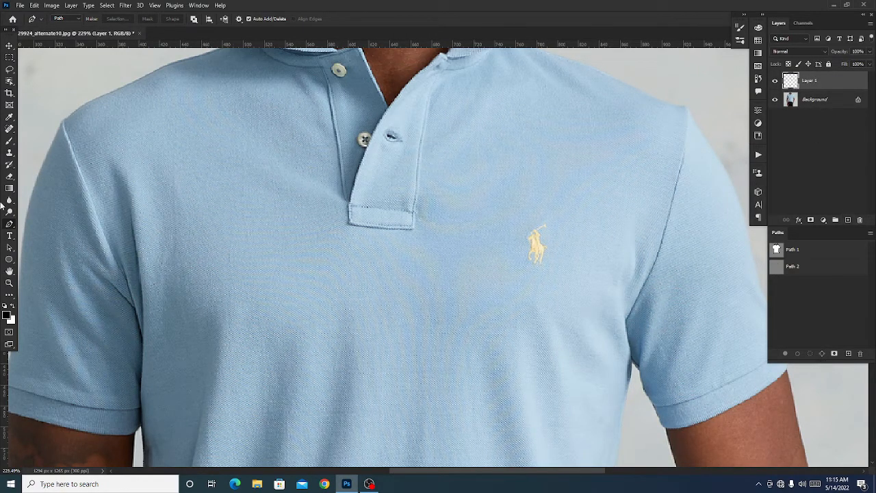
Sample the light blue of the shirt fabric as the foreground colour with the Eyedropper tool.
{"action": "left_click", "coordinate": [9, 121]}
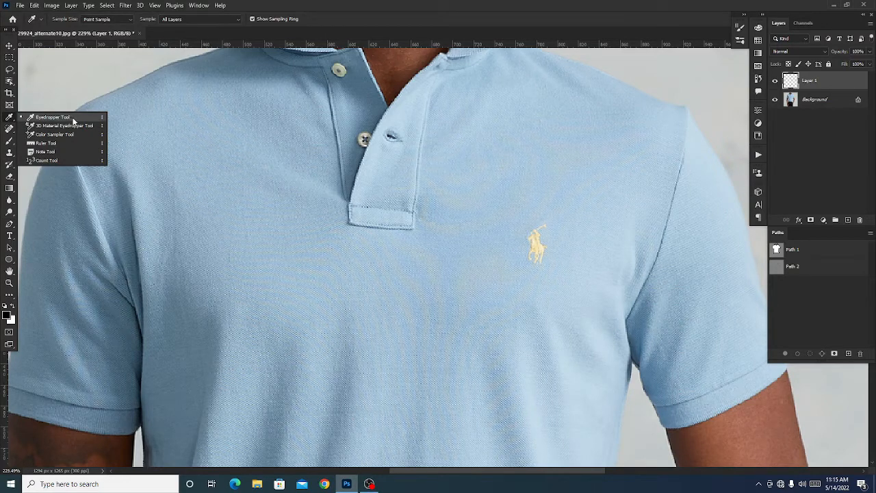
{"action": "left_click", "coordinate": [73, 120]}
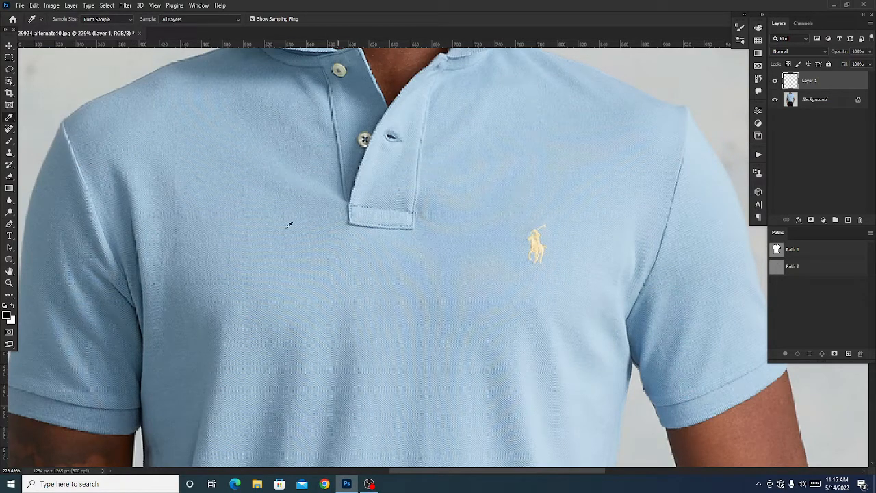
{"action": "left_click_drag", "start_coordinate": [287, 231], "coordinate": [201, 212]}
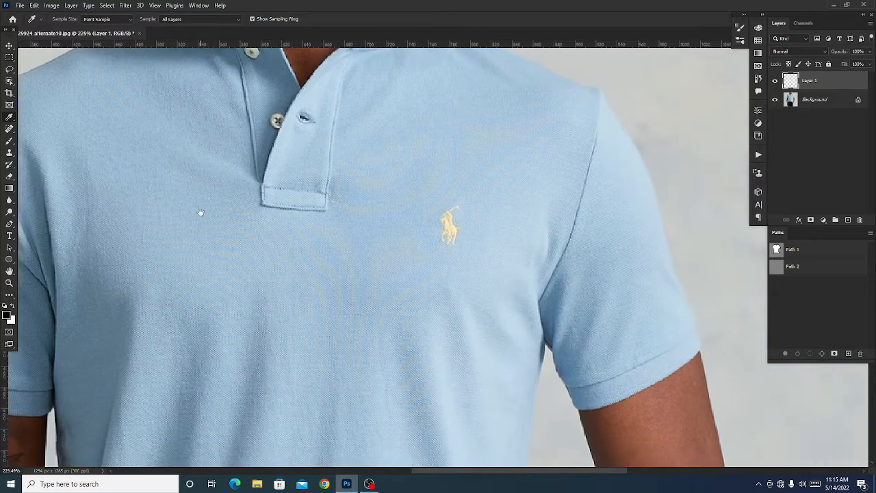
{"action": "left_click_drag", "start_coordinate": [605, 219], "coordinate": [637, 239]}
{"action": "left_click", "coordinate": [632, 259]}
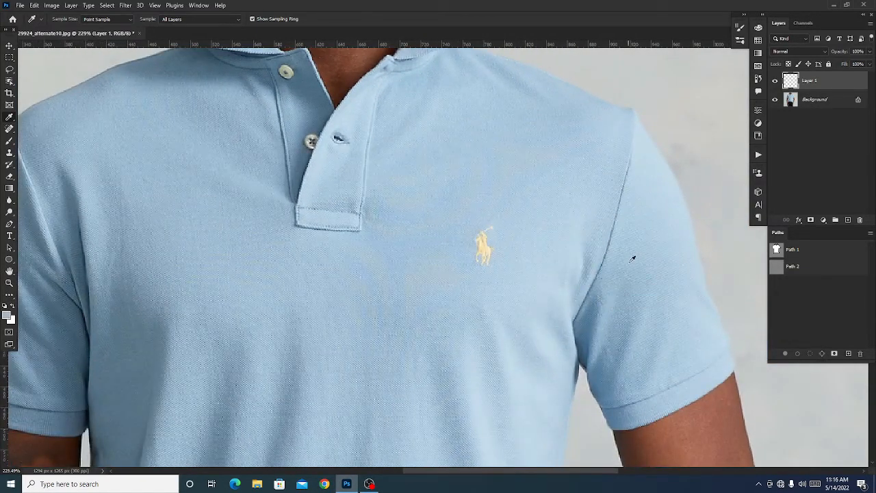
Set the blend mode of Layer 1 to Color.
{"action": "left_click_drag", "start_coordinate": [469, 289], "coordinate": [434, 260]}
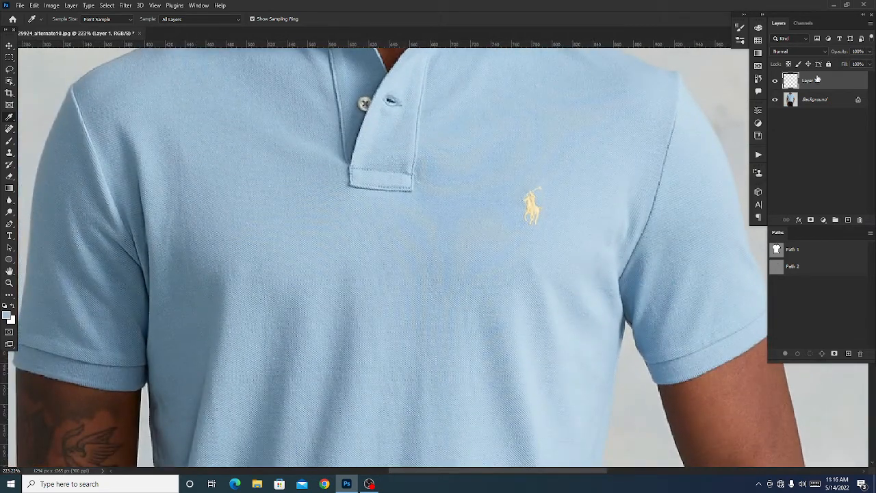
{"action": "left_click", "coordinate": [798, 51]}
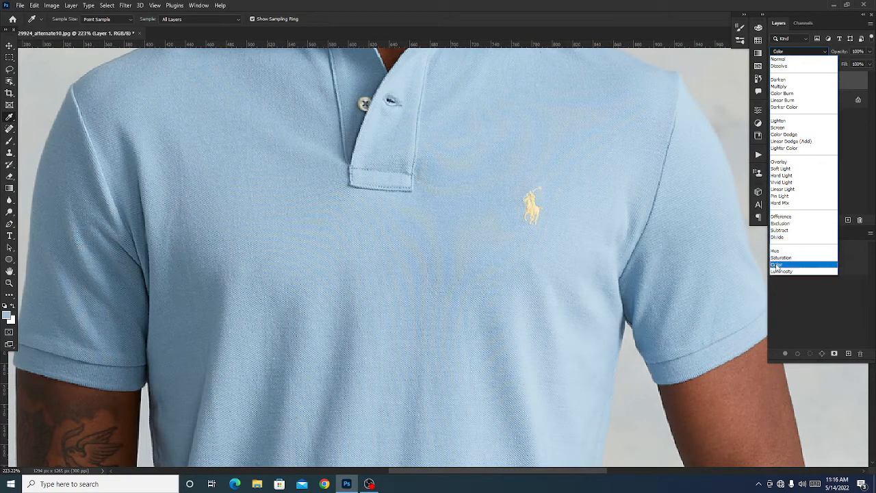
{"action": "left_click", "coordinate": [777, 264]}
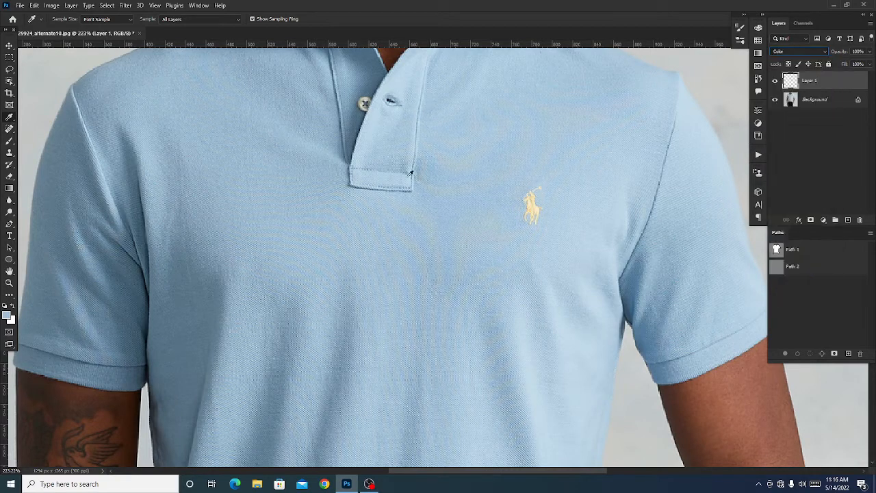
Set the Brush tool to 100% opacity and enlarge its soft round tip.
{"action": "left_click", "coordinate": [10, 141]}
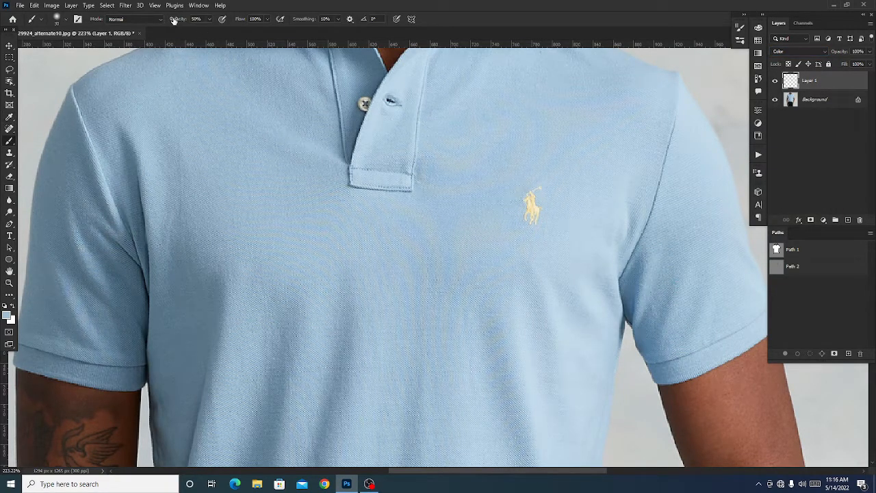
{"action": "left_click_drag", "start_coordinate": [174, 21], "coordinate": [305, 34]}
{"action": "scroll", "coordinate": [618, 238], "scroll_direction": "down", "scroll_amount": 3}
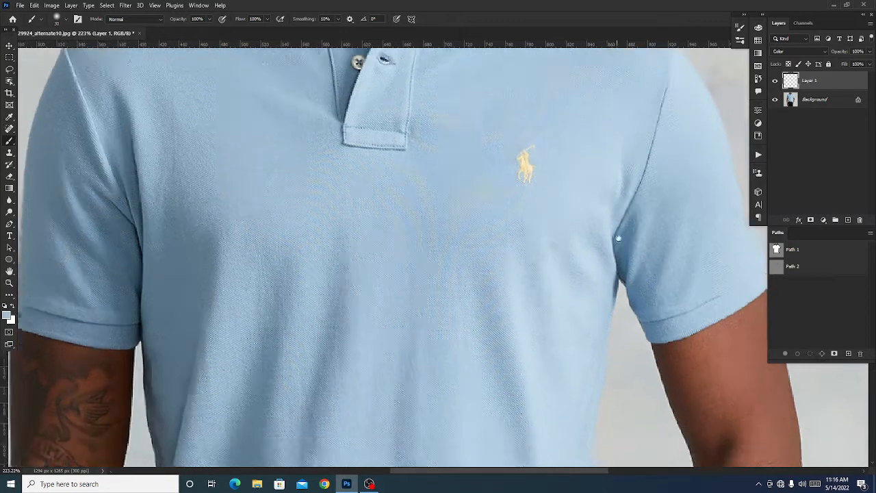
{"action": "scroll", "coordinate": [618, 238], "scroll_direction": "down", "scroll_amount": 2}
{"action": "right_click", "coordinate": [447, 222]}
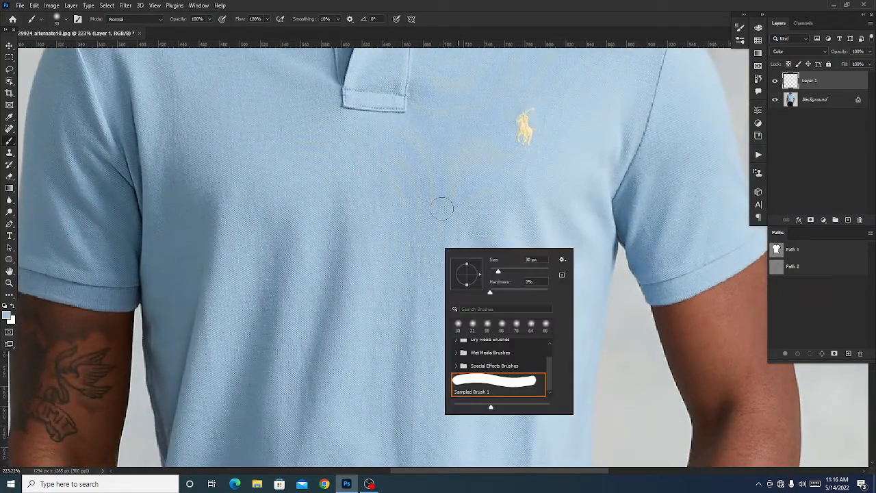
{"action": "left_click_drag", "start_coordinate": [442, 208], "coordinate": [464, 203]}
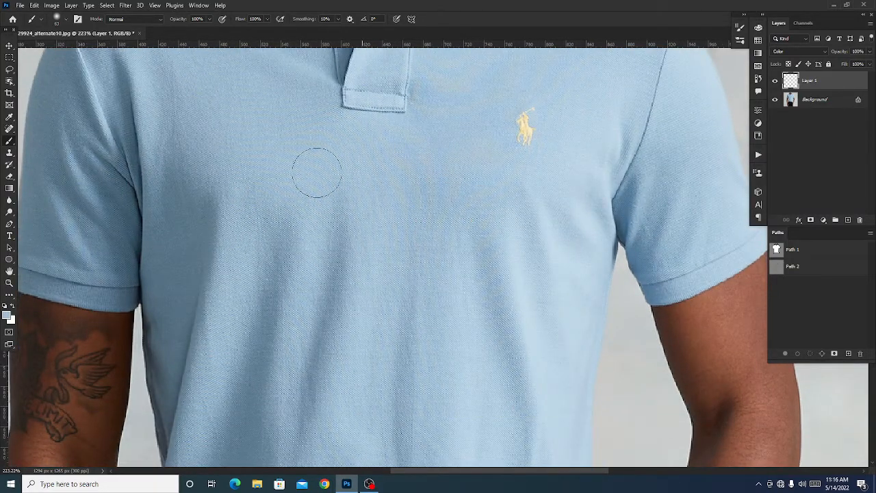
Load the shirt outline stored in Path 1 as a selection.
{"action": "scroll", "coordinate": [459, 251], "scroll_direction": "up", "scroll_amount": 1}
{"action": "scroll", "coordinate": [458, 250], "scroll_direction": "up", "scroll_amount": 5}
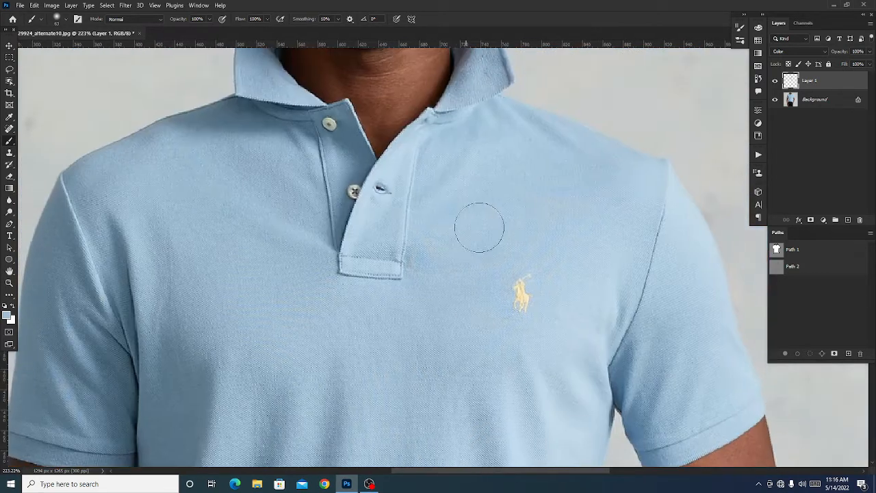
{"action": "scroll", "coordinate": [449, 317], "scroll_direction": "down", "scroll_amount": 5}
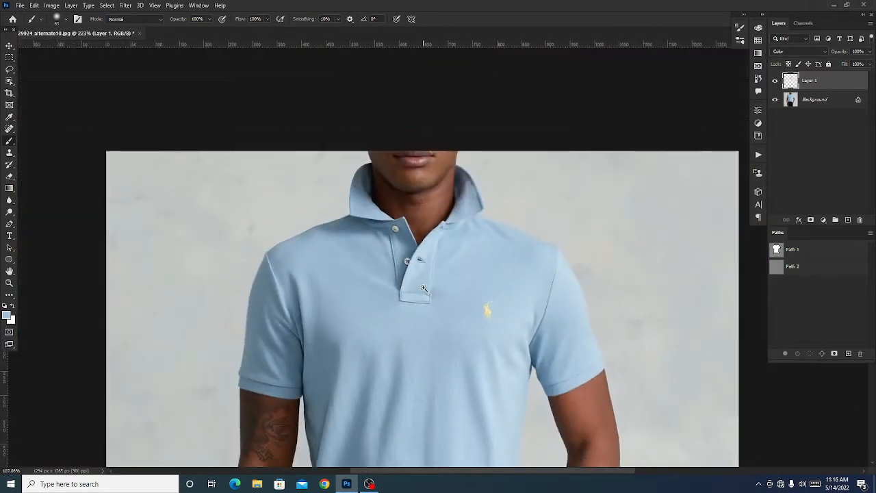
{"action": "scroll", "coordinate": [426, 290], "scroll_direction": "up", "scroll_amount": 3}
{"action": "left_click_drag", "start_coordinate": [442, 254], "coordinate": [444, 273]}
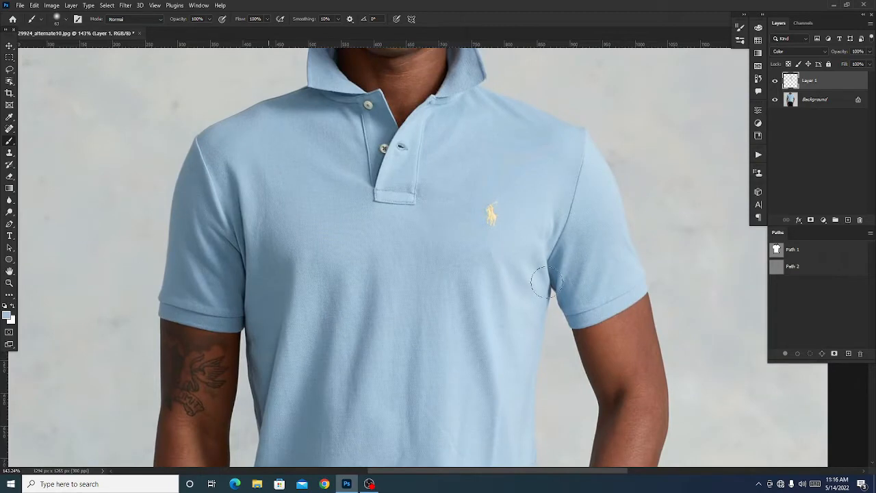
{"action": "left_click", "coordinate": [777, 250]}
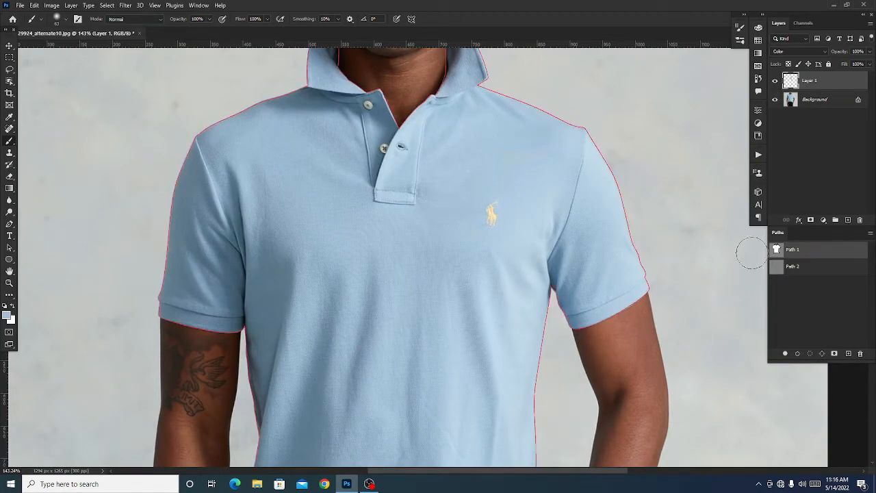
{"action": "scroll", "coordinate": [410, 260], "scroll_direction": "down", "scroll_amount": 3}
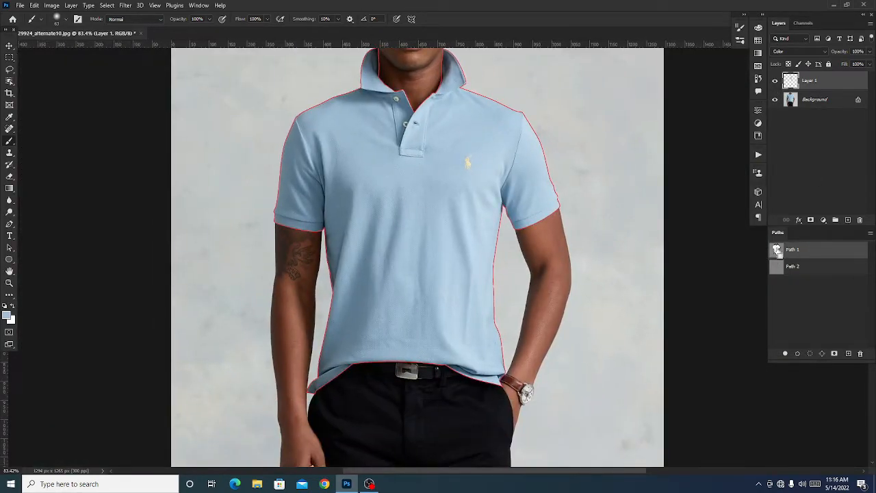
{"action": "left_click", "coordinate": [776, 250], "text": "ctrl"}
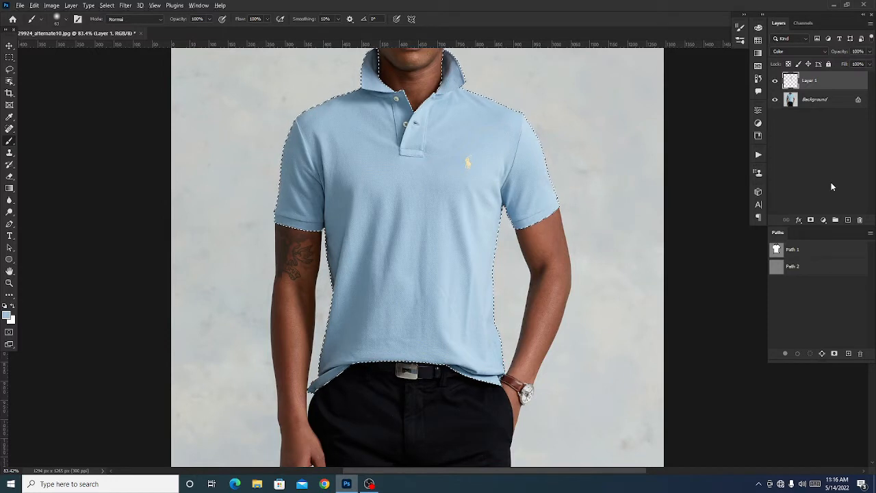
Fill the shirt selection on Layer 1 with the sampled blue foreground colour and deselect it.
{"action": "key", "text": "alt+BackSpace"}
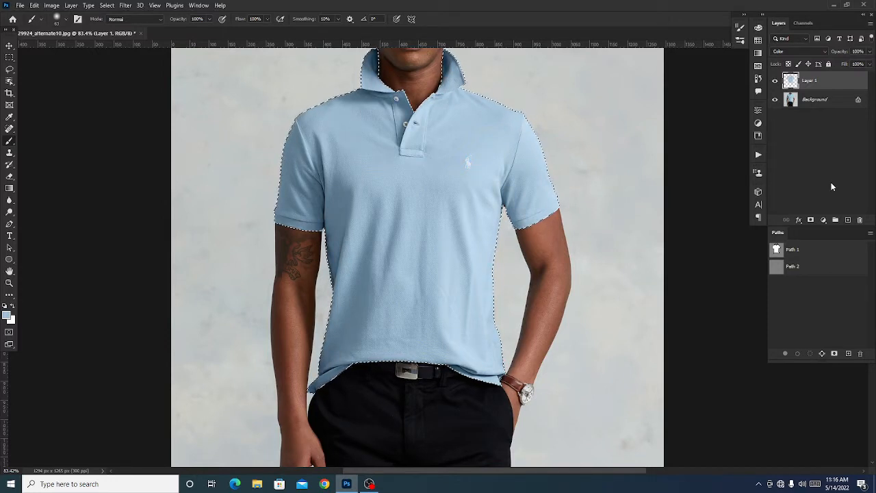
{"action": "key", "text": "ctrl+d"}
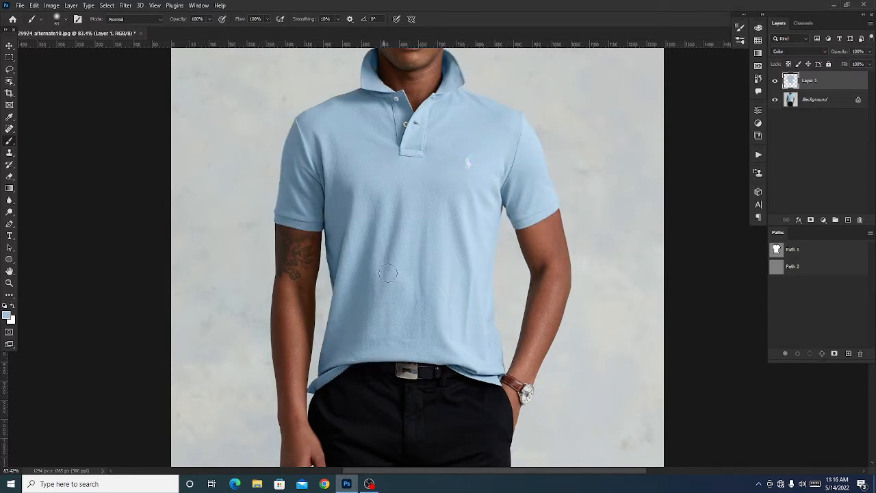
{"action": "key", "text": "l"}
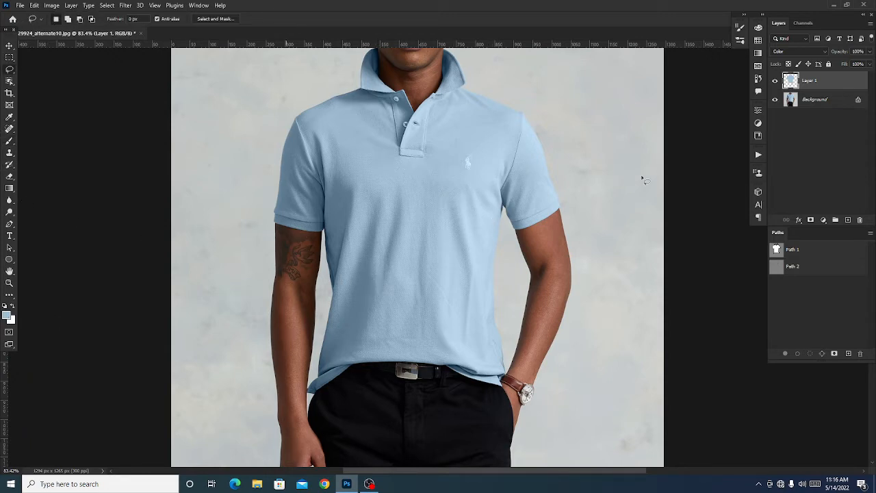
{"action": "scroll", "coordinate": [412, 146], "scroll_direction": "up", "scroll_amount": 3}
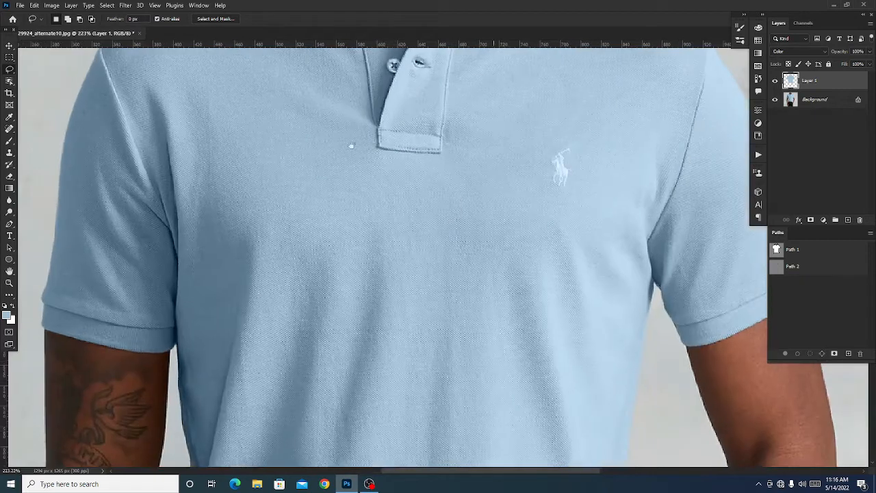
{"action": "scroll", "coordinate": [532, 237], "scroll_direction": "down", "scroll_amount": 3}
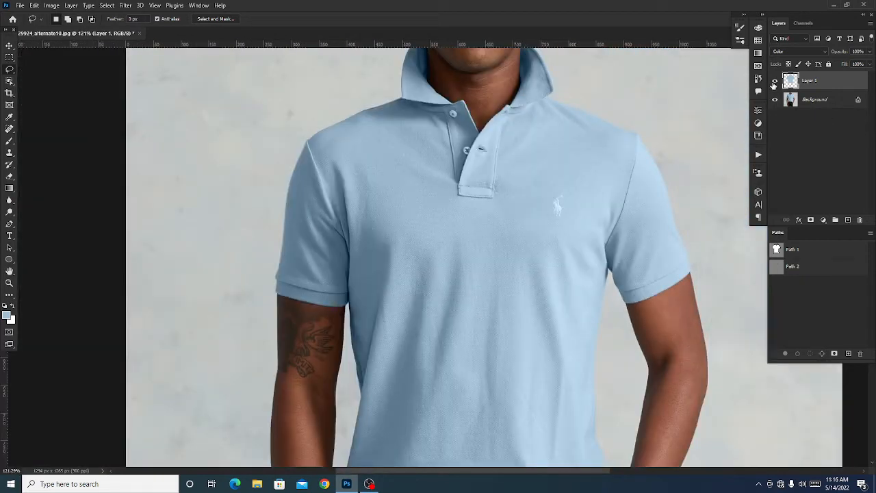
Hide Layer 1 and add a new empty layer directly above the Background.
{"action": "left_click", "coordinate": [775, 81]}
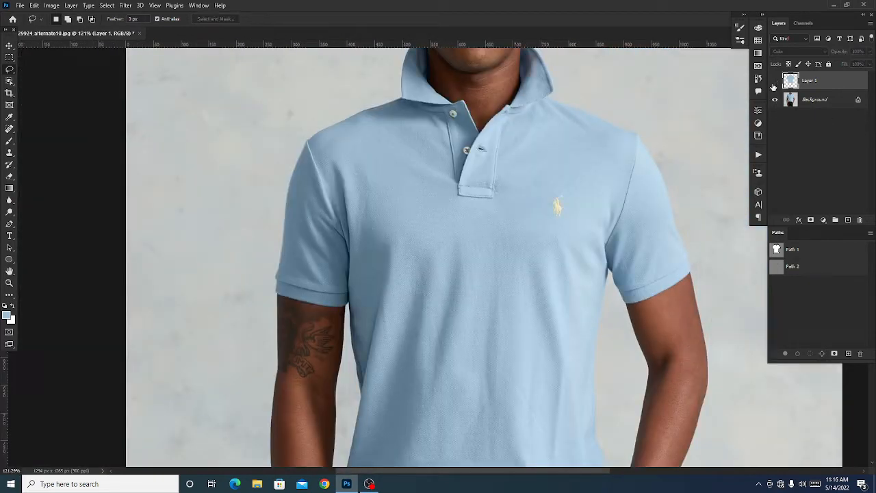
{"action": "left_click", "coordinate": [827, 103]}
{"action": "left_click", "coordinate": [848, 220]}
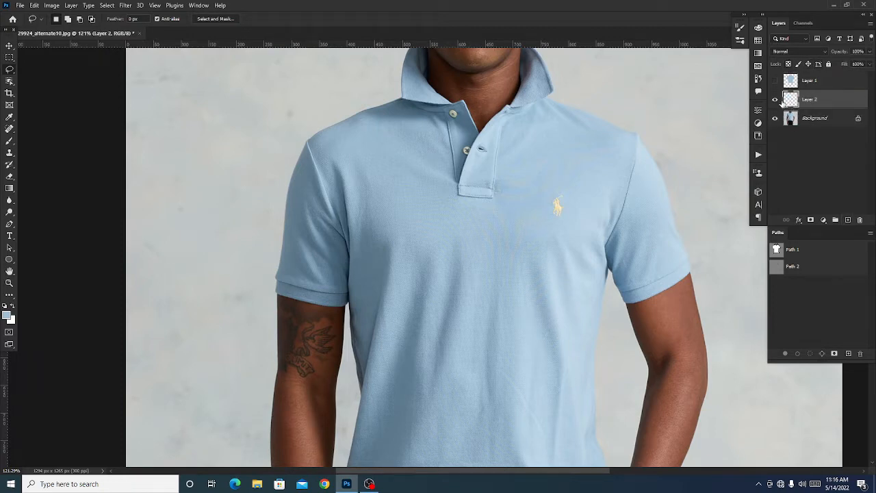
Fill Layer 2 with White in Normal mode at 100% opacity.
{"action": "left_click", "coordinate": [37, 6]}
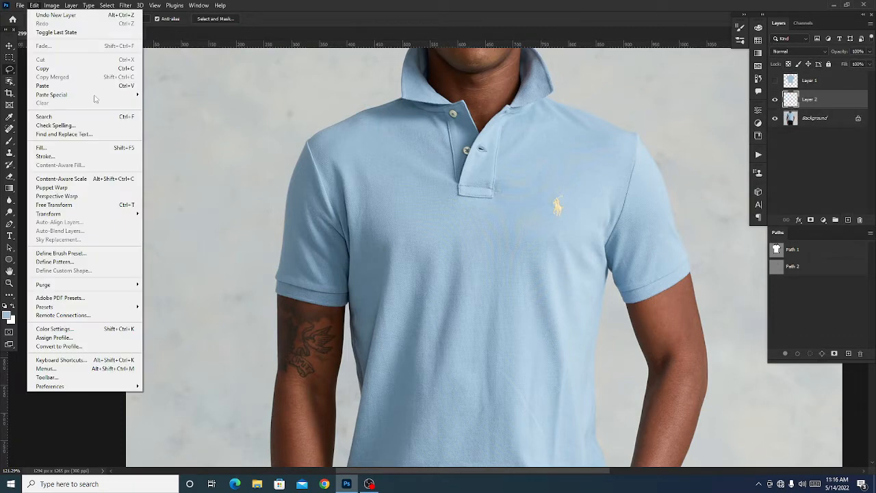
{"action": "left_click", "coordinate": [72, 150]}
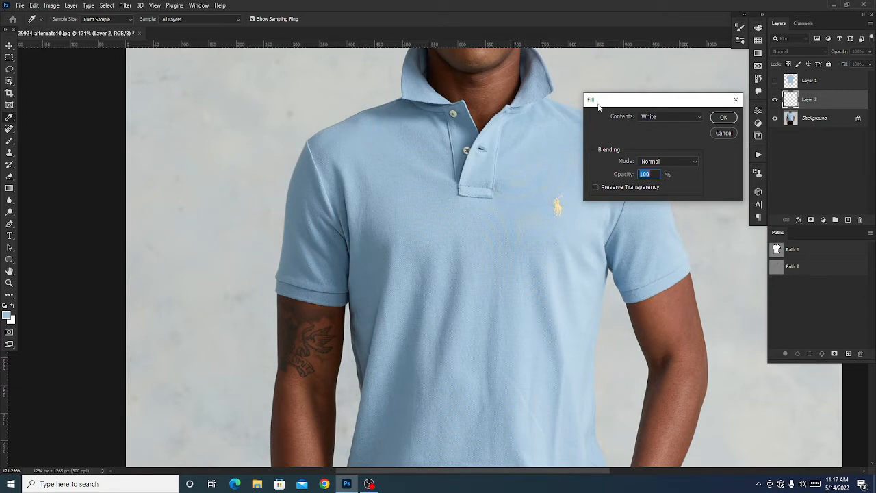
{"action": "left_click", "coordinate": [673, 119]}
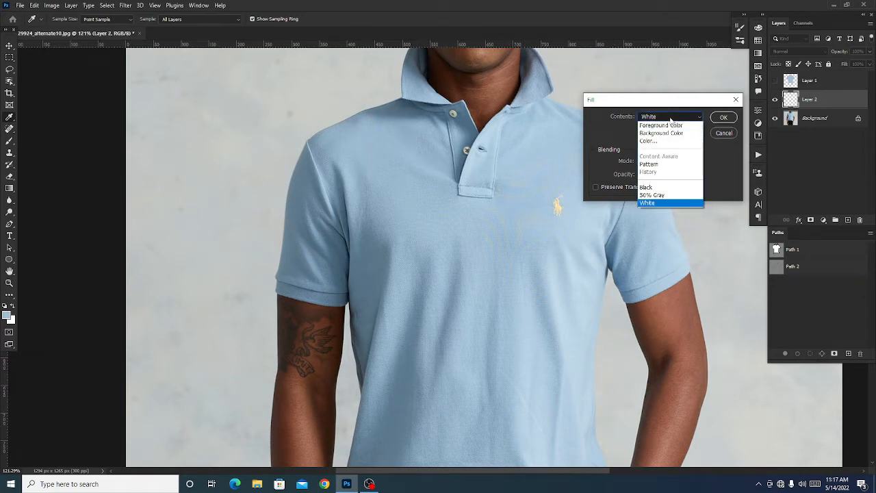
{"action": "left_click", "coordinate": [651, 202]}
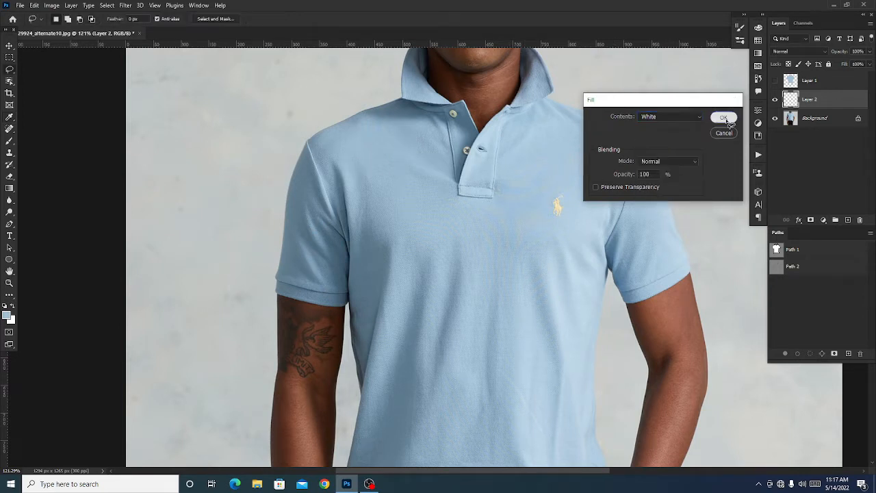
{"action": "left_click", "coordinate": [723, 117]}
Set the blend mode of the white-filled Layer 2 to Color.
{"action": "left_click", "coordinate": [794, 52]}
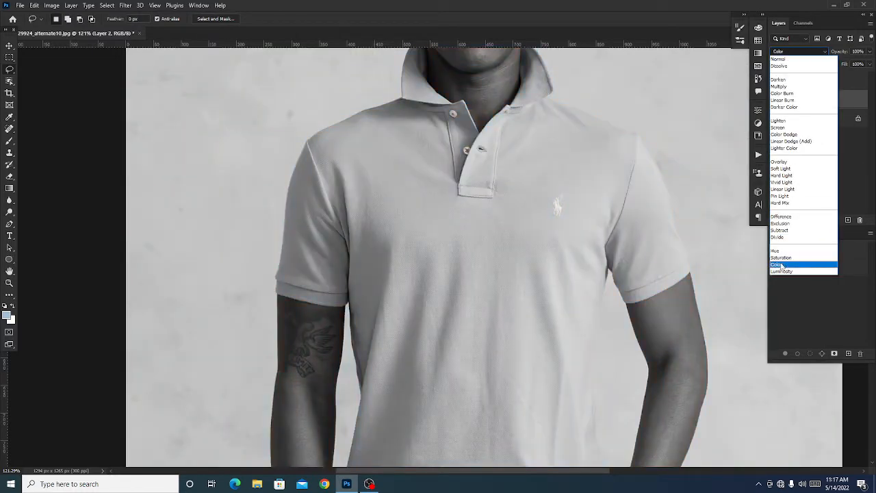
{"action": "left_click", "coordinate": [777, 265]}
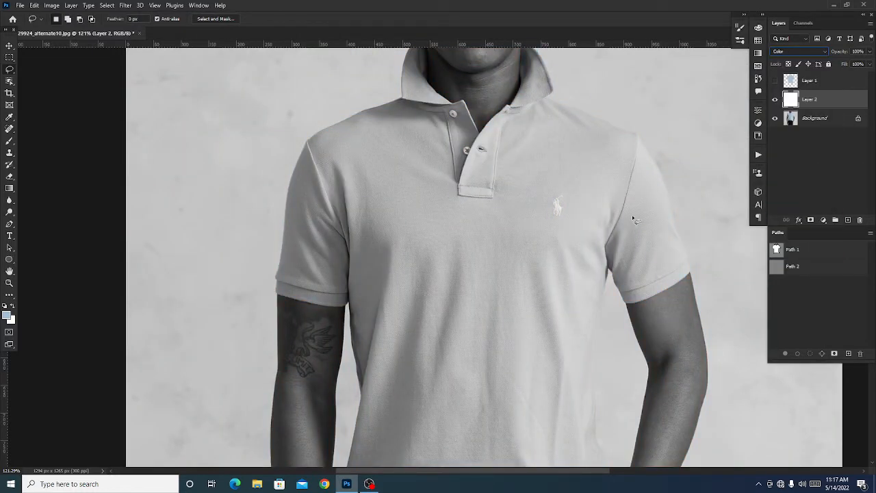
{"action": "left_click", "coordinate": [467, 256]}
{"action": "left_click_drag", "start_coordinate": [494, 276], "coordinate": [481, 256]}
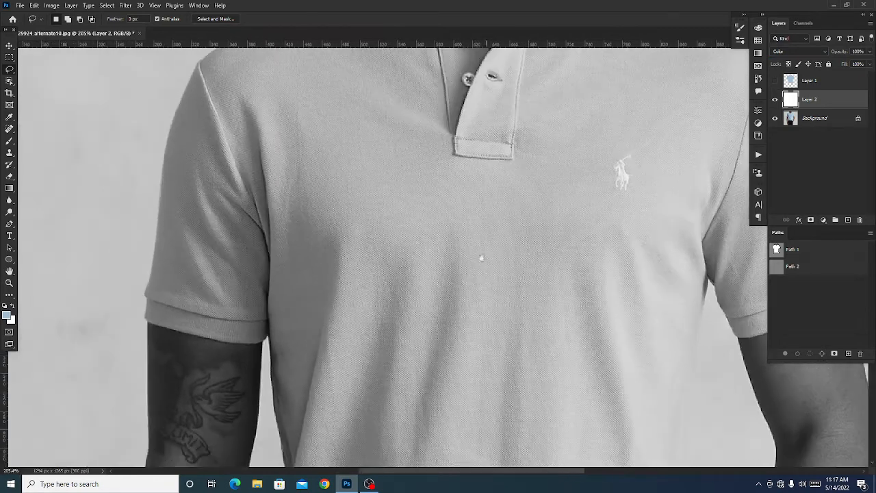
Add a Hue/Saturation adjustment layer directly above the Background, beneath Layer 2.
{"action": "mouse_move", "coordinate": [455, 215]}
{"action": "left_mouse_down"}
{"action": "mouse_move", "coordinate": [417, 181]}
{"action": "mouse_move", "coordinate": [452, 197]}
{"action": "left_mouse_up"}
{"action": "mouse_move", "coordinate": [378, 143]}
{"action": "left_mouse_down"}
{"action": "mouse_move", "coordinate": [384, 188]}
{"action": "mouse_move", "coordinate": [426, 153]}
{"action": "mouse_move", "coordinate": [393, 147]}
{"action": "mouse_move", "coordinate": [420, 213]}
{"action": "left_mouse_up"}
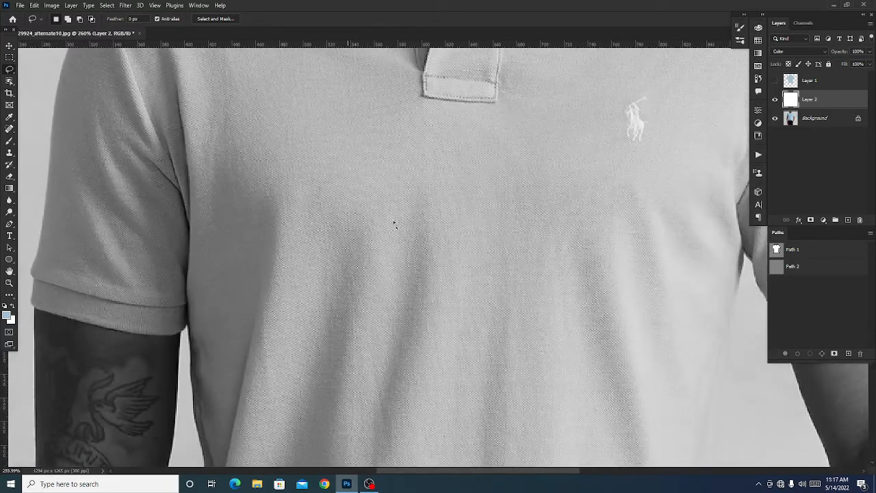
{"action": "left_click", "coordinate": [834, 125]}
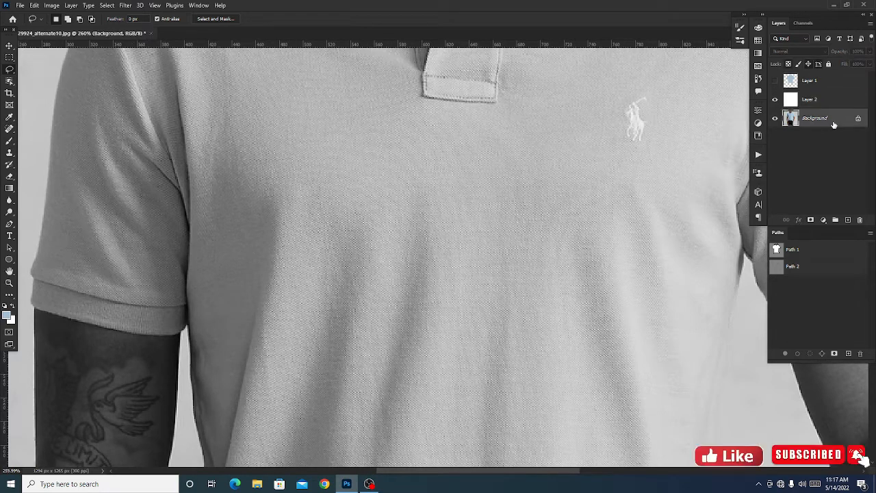
{"action": "left_click", "coordinate": [822, 220]}
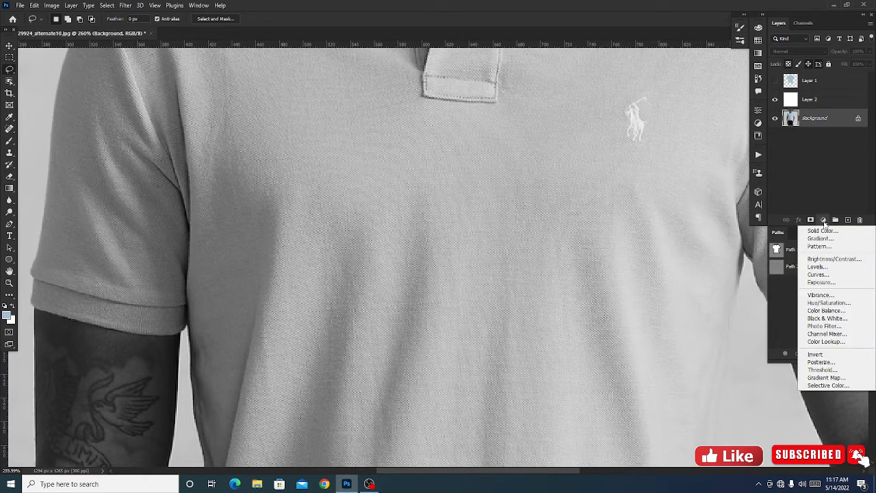
{"action": "left_click", "coordinate": [855, 304]}
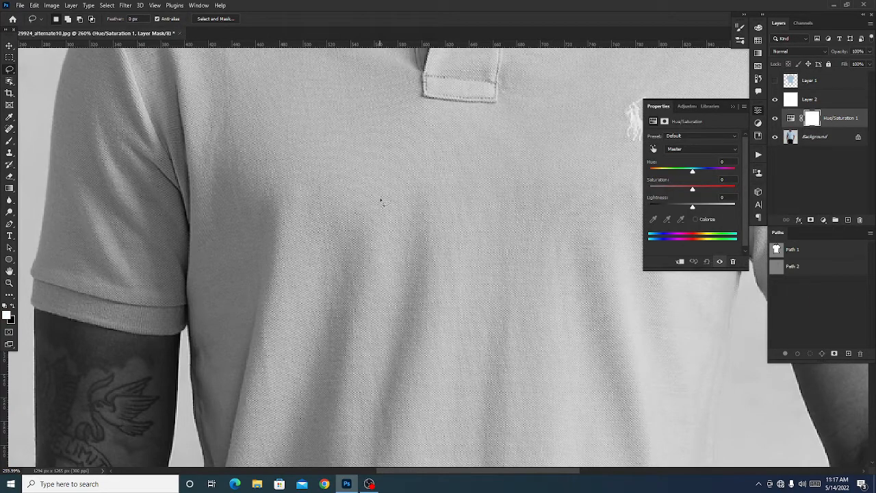
Lower the Hue of the Hue/Saturation adjustment to -13 while judging the shirt's tones in greyscale.
{"action": "scroll", "coordinate": [395, 181], "scroll_direction": "up", "scroll_amount": 2}
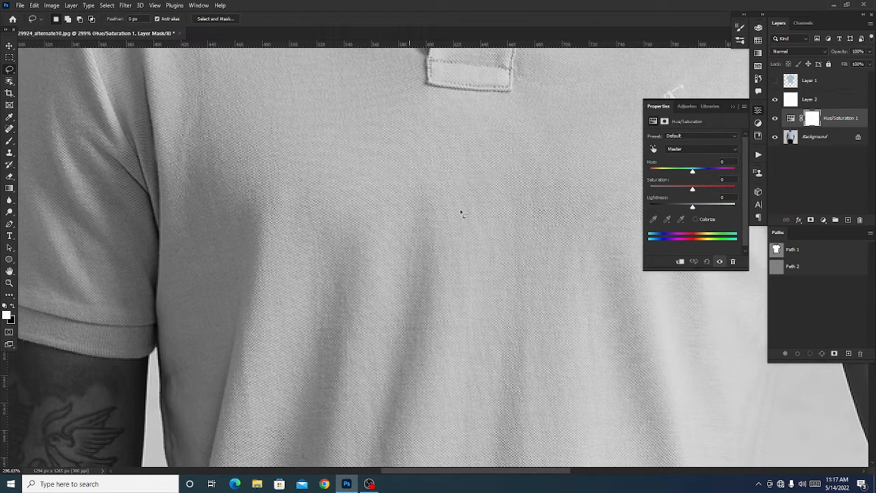
{"action": "scroll", "coordinate": [458, 212], "scroll_direction": "down", "scroll_amount": 4}
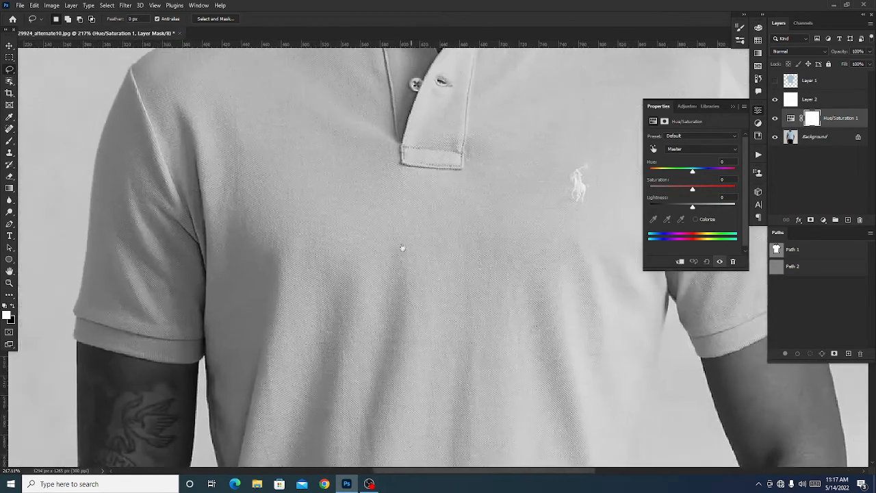
{"action": "scroll", "coordinate": [400, 263], "scroll_direction": "up", "scroll_amount": 3}
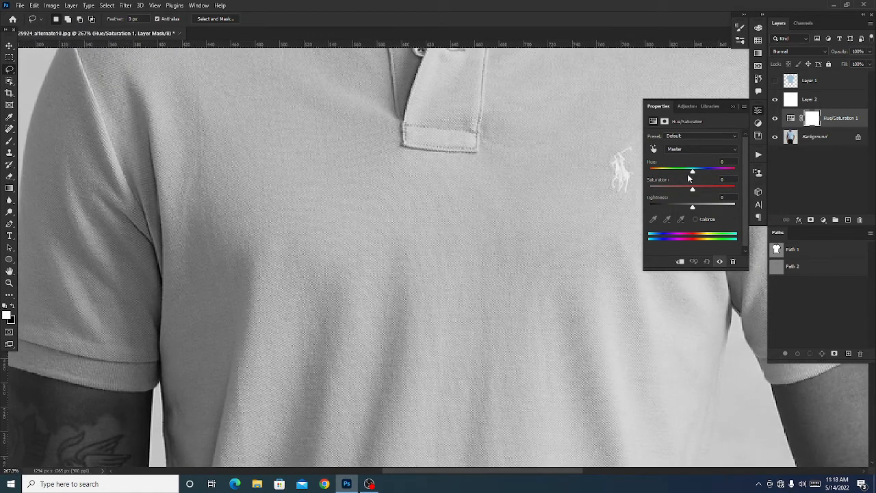
{"action": "left_click_drag", "start_coordinate": [692, 173], "coordinate": [686, 174]}
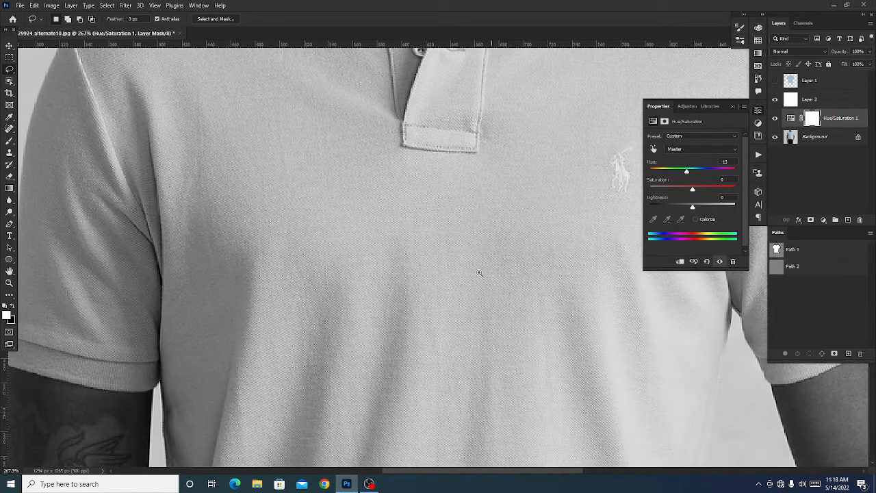
{"action": "scroll", "coordinate": [482, 270], "scroll_direction": "down", "scroll_amount": 3}
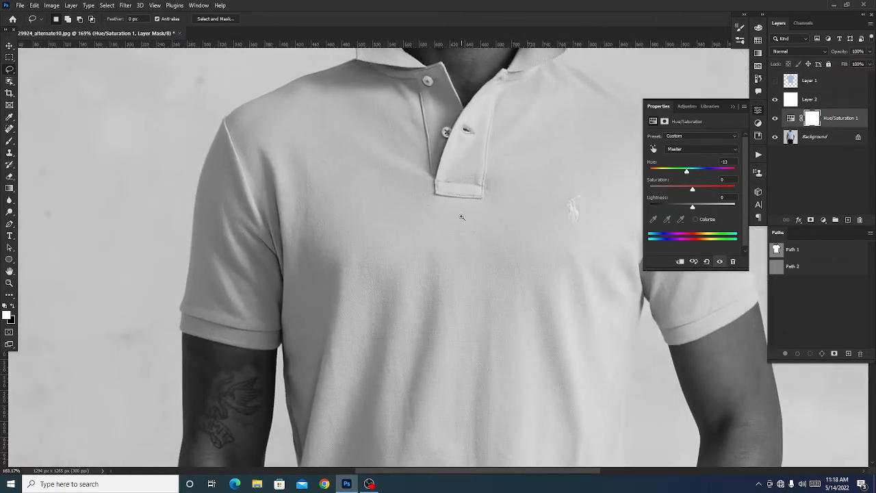
{"action": "scroll", "coordinate": [458, 213], "scroll_direction": "up", "scroll_amount": 2}
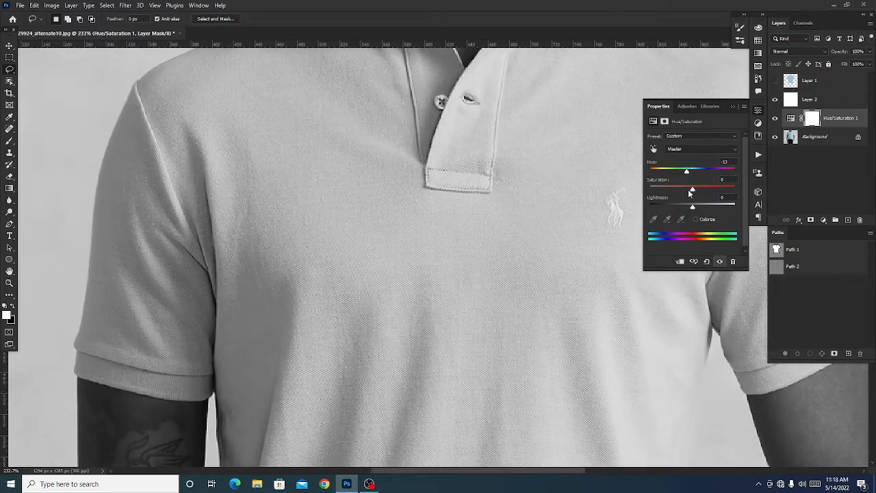
Set the Saturation of the Hue/Saturation adjustment to +9, check the whole shirt and collapse the adjustment's properties.
{"action": "mouse_move", "coordinate": [692, 191]}
{"action": "left_mouse_down"}
{"action": "mouse_move", "coordinate": [725, 194]}
{"action": "mouse_move", "coordinate": [647, 200]}
{"action": "mouse_move", "coordinate": [695, 203]}
{"action": "left_mouse_up"}
{"action": "scroll", "coordinate": [479, 235], "scroll_direction": "down", "scroll_amount": 2}
{"action": "left_click_drag", "start_coordinate": [479, 234], "coordinate": [395, 286]}
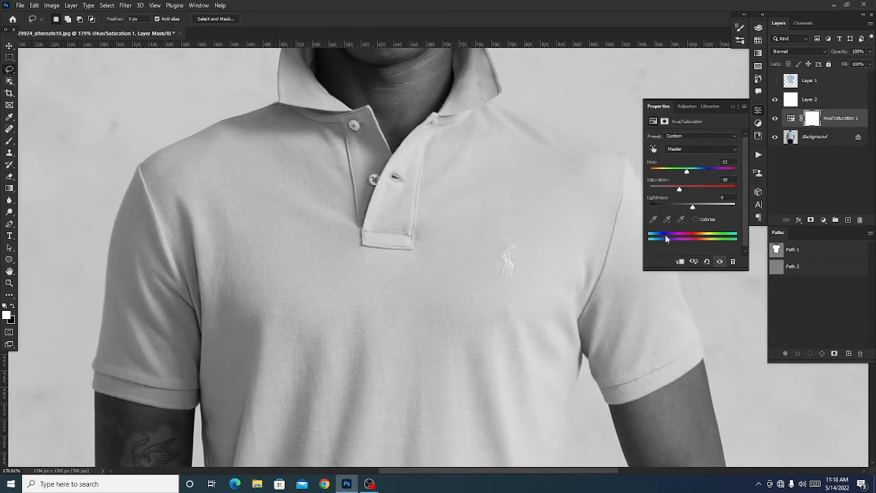
{"action": "mouse_move", "coordinate": [683, 190]}
{"action": "left_mouse_down"}
{"action": "mouse_move", "coordinate": [704, 193]}
{"action": "mouse_move", "coordinate": [696, 192]}
{"action": "left_mouse_up"}
{"action": "scroll", "coordinate": [428, 275], "scroll_direction": "up", "scroll_amount": 2}
{"action": "scroll", "coordinate": [444, 290], "scroll_direction": "down", "scroll_amount": 2}
{"action": "left_click_drag", "start_coordinate": [413, 371], "coordinate": [419, 150]}
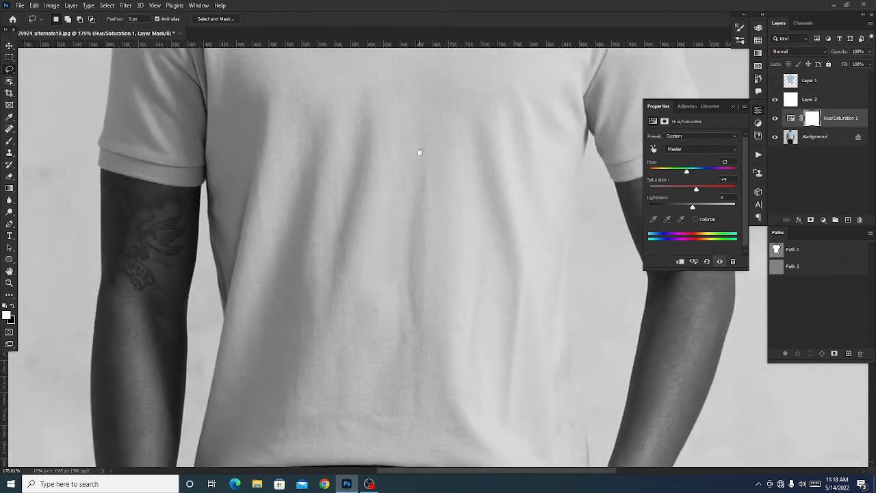
{"action": "left_click_drag", "start_coordinate": [423, 345], "coordinate": [436, 129]}
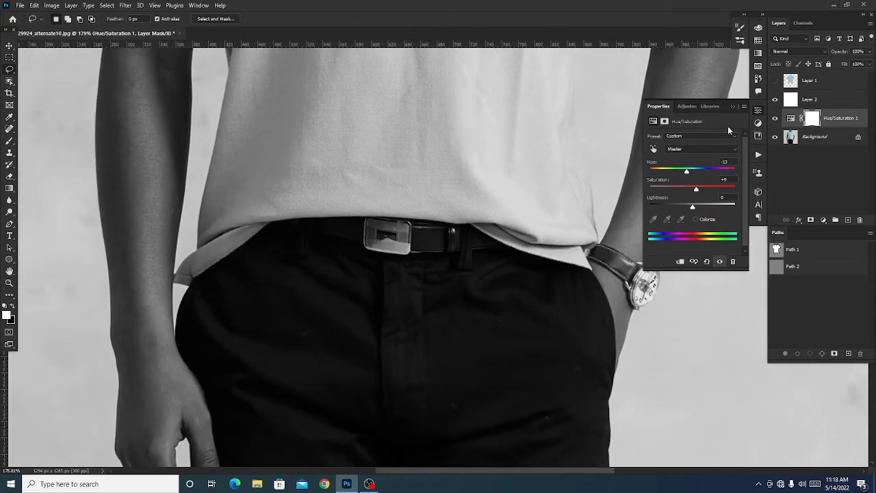
{"action": "left_click", "coordinate": [732, 107]}
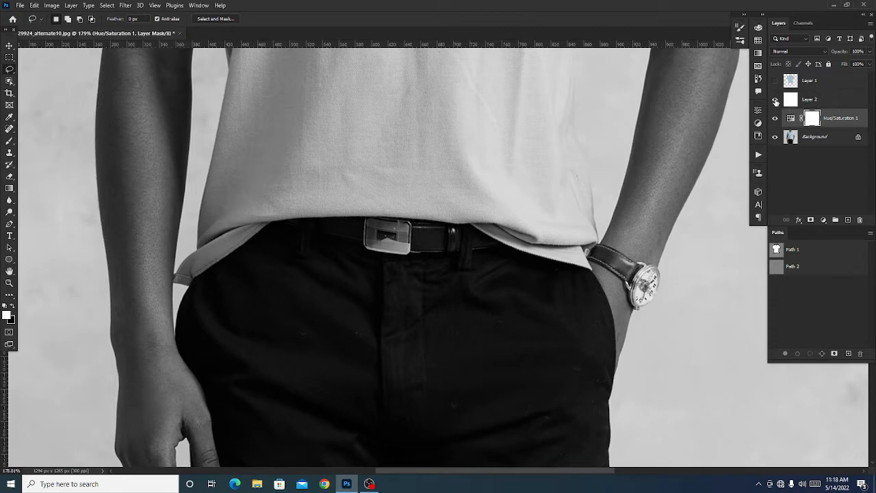
Hide the white Layer 2 and show Layer 1 to check the recoloured shirt up close and as a whole.
{"action": "left_click", "coordinate": [776, 102]}
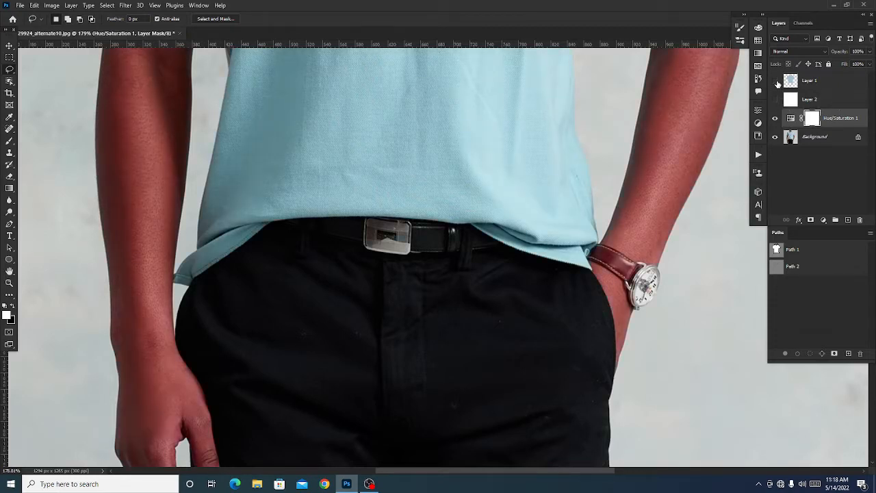
{"action": "scroll", "coordinate": [442, 153], "scroll_direction": "up", "scroll_amount": 5}
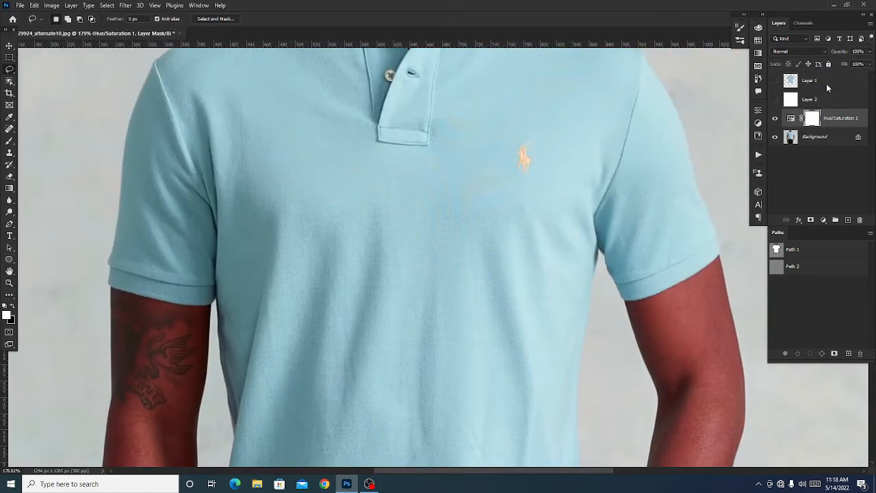
{"action": "left_click", "coordinate": [826, 85]}
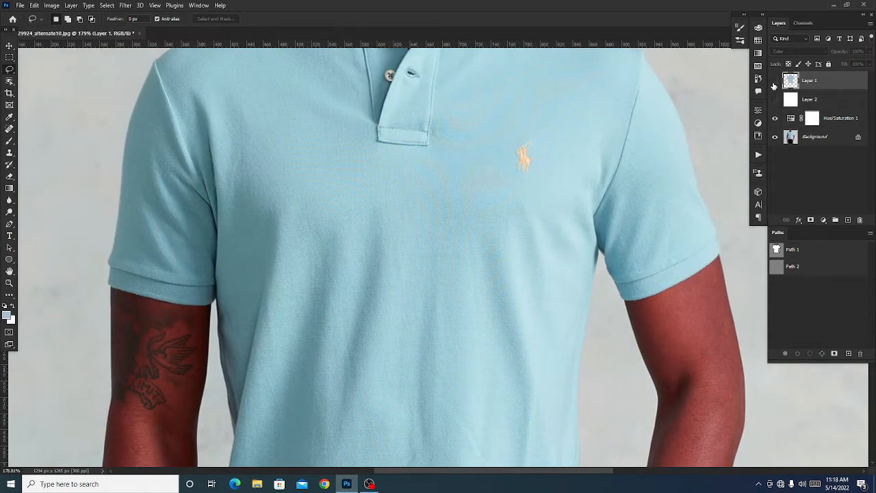
{"action": "left_click", "coordinate": [775, 80]}
{"action": "scroll", "coordinate": [428, 192], "scroll_direction": "up", "scroll_amount": 3}
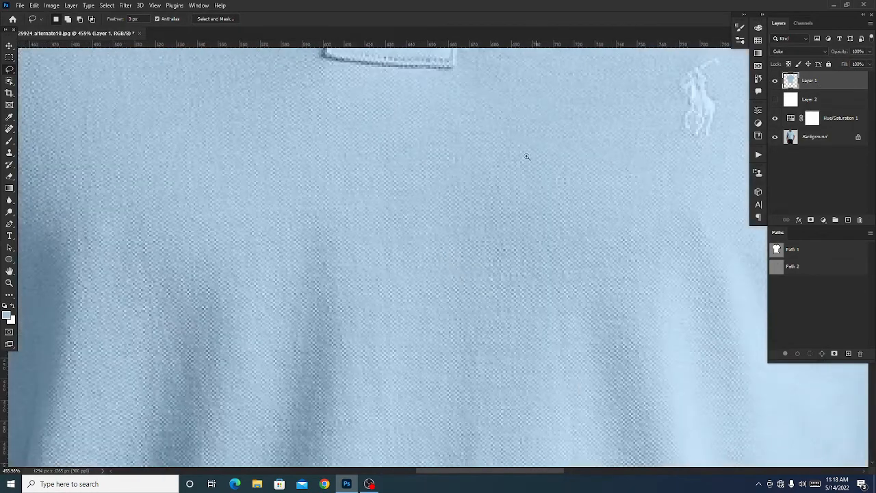
{"action": "left_click_drag", "start_coordinate": [527, 156], "coordinate": [414, 127]}
{"action": "left_click_drag", "start_coordinate": [507, 201], "coordinate": [472, 167]}
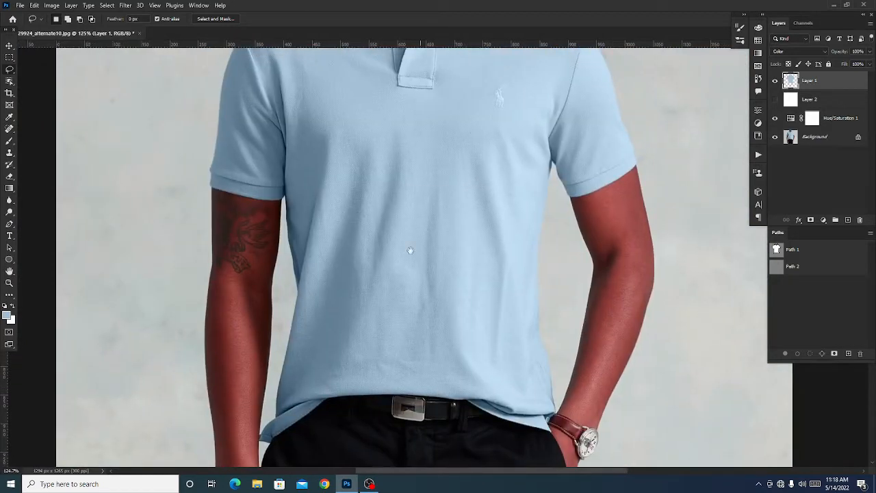
{"action": "left_click_drag", "start_coordinate": [409, 251], "coordinate": [369, 408]}
{"action": "left_click_drag", "start_coordinate": [201, 384], "coordinate": [248, 243]}
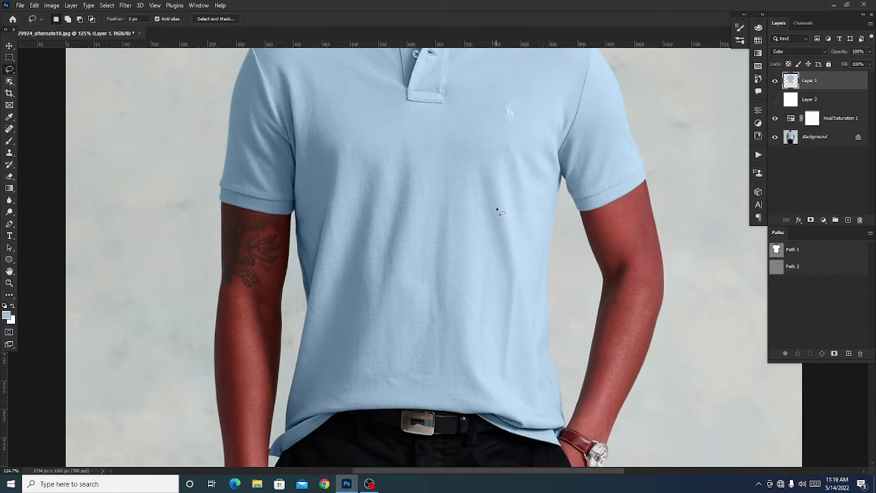
{"action": "left_click", "coordinate": [842, 121], "text": "shift"}
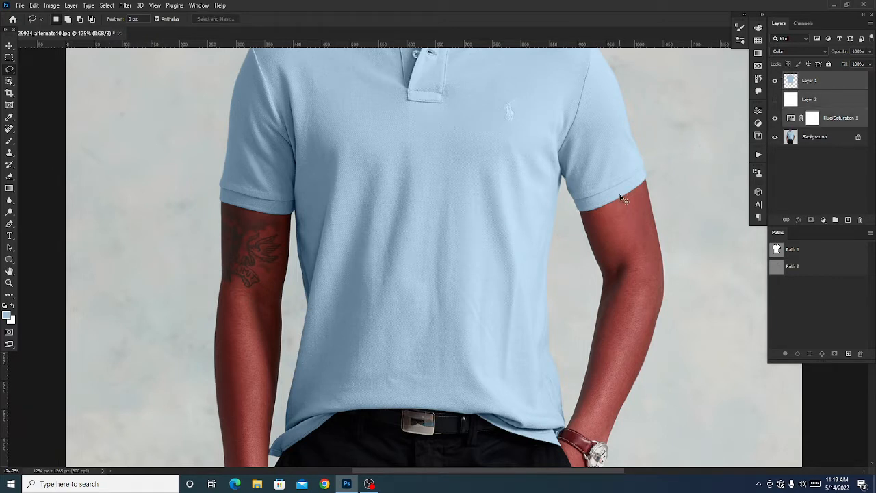
{"action": "key", "text": "ctrl+g"}
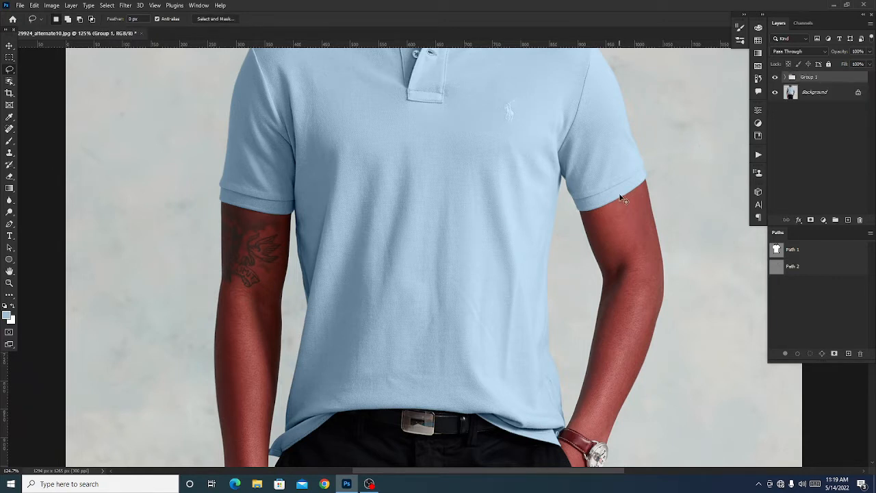
{"action": "key", "text": "ctrl+z"}
Group Layer 1, Layer 2 and Hue/Saturation 1, and give the group a layer mask inverted to black.
{"action": "left_click", "coordinate": [820, 87]}
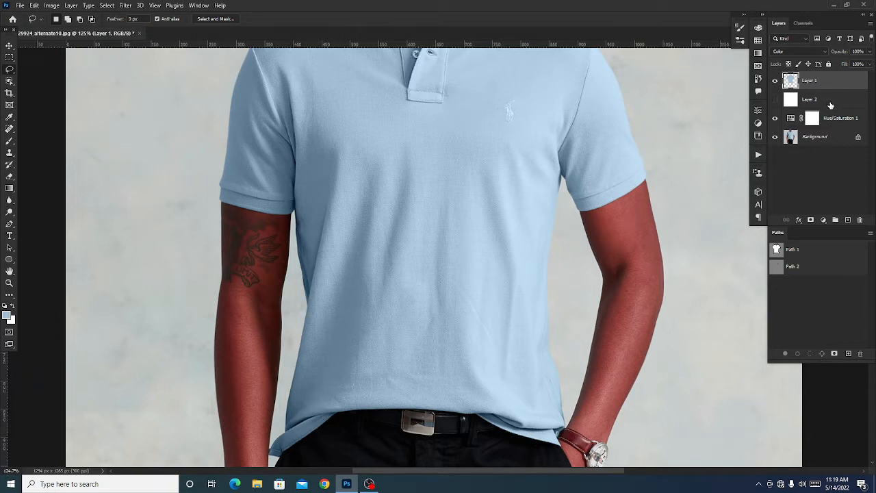
{"action": "left_click", "coordinate": [839, 120], "text": "shift"}
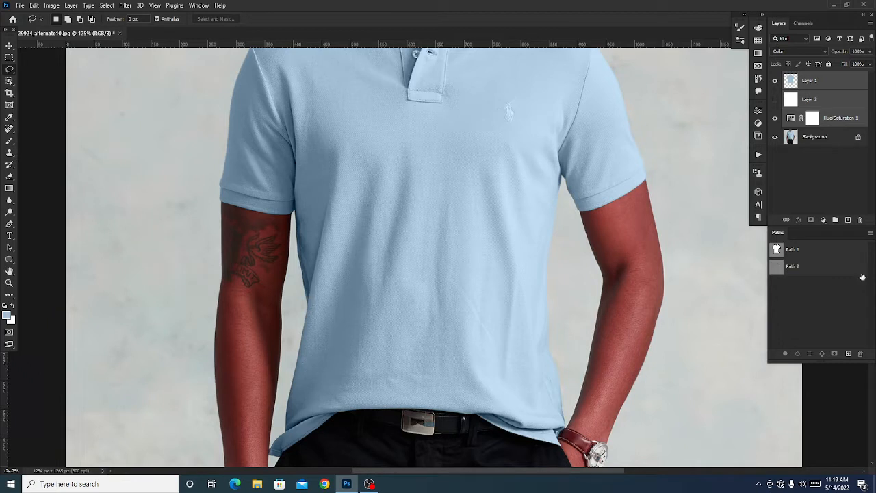
{"action": "left_click", "coordinate": [834, 220]}
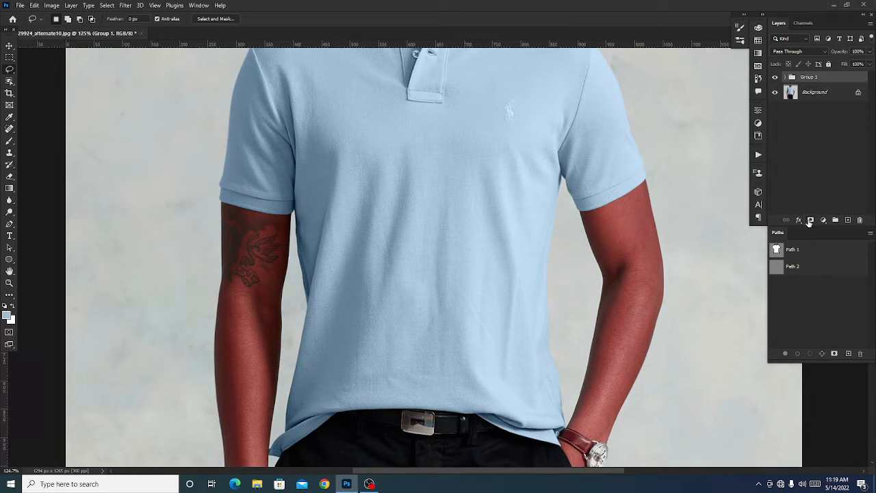
{"action": "left_click", "coordinate": [811, 220]}
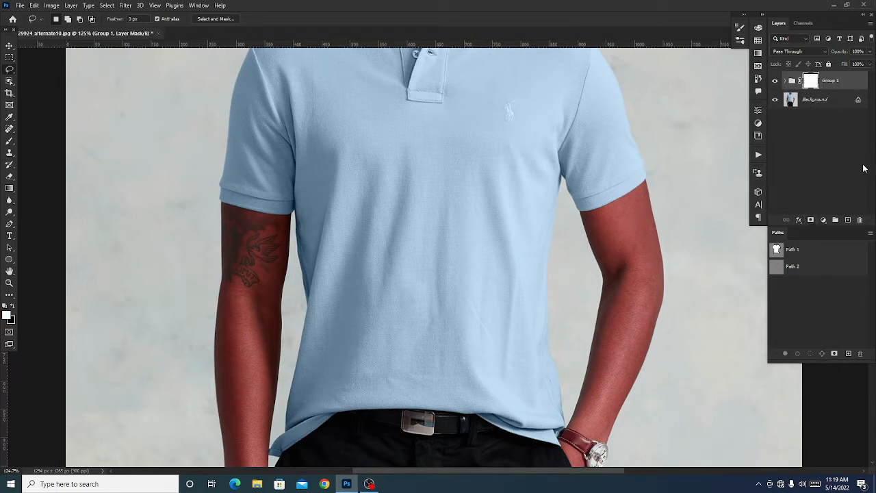
{"action": "key", "text": "ctrl+i"}
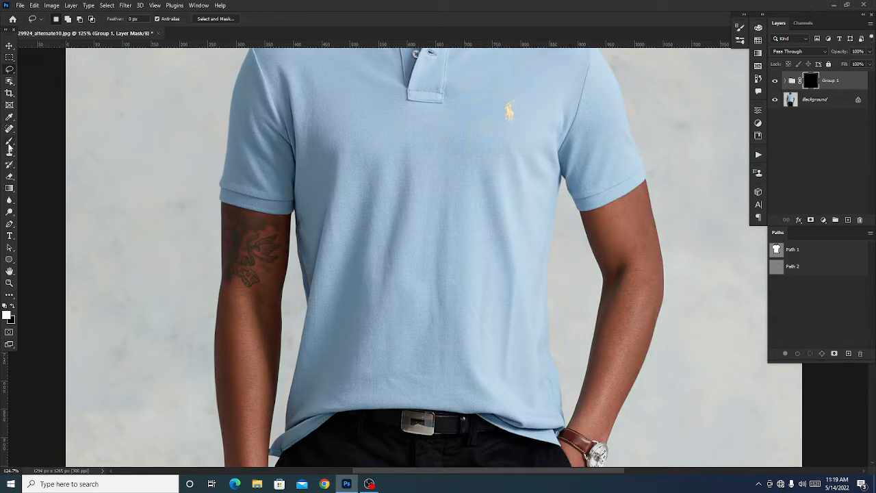
Paint white at 50% brush opacity on the group's mask over the discoloured chest area beside the embroidered logo.
{"action": "left_click", "coordinate": [9, 143]}
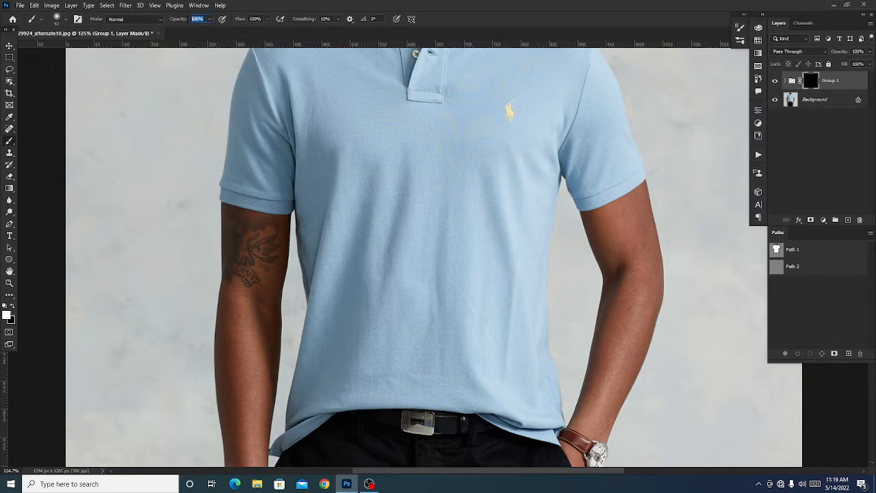
{"action": "type", "text": "50"}
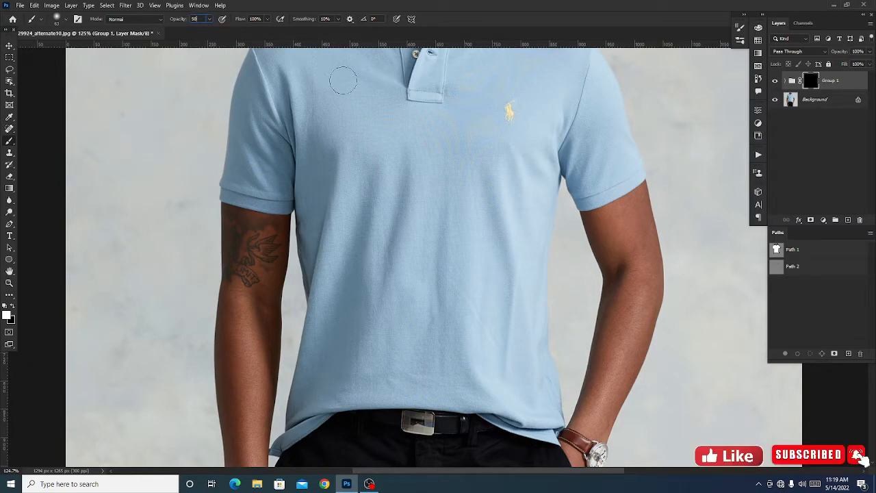
{"action": "scroll", "coordinate": [456, 147], "scroll_direction": "up", "scroll_amount": 3}
{"action": "left_click_drag", "start_coordinate": [456, 147], "coordinate": [472, 123]}
{"action": "left_click_drag", "start_coordinate": [472, 123], "coordinate": [402, 286]}
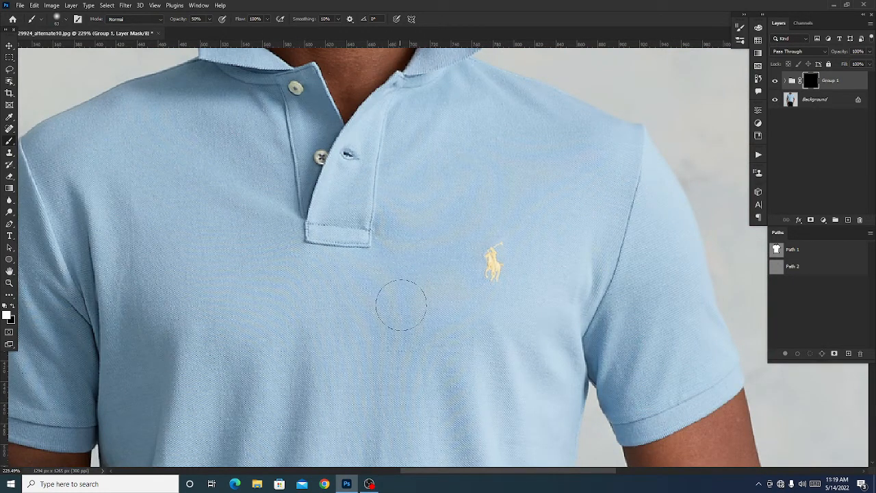
{"action": "mouse_move", "coordinate": [415, 317]}
{"action": "left_mouse_down"}
{"action": "mouse_move", "coordinate": [436, 223]}
{"action": "mouse_move", "coordinate": [422, 246]}
{"action": "mouse_move", "coordinate": [457, 262]}
{"action": "left_mouse_up"}
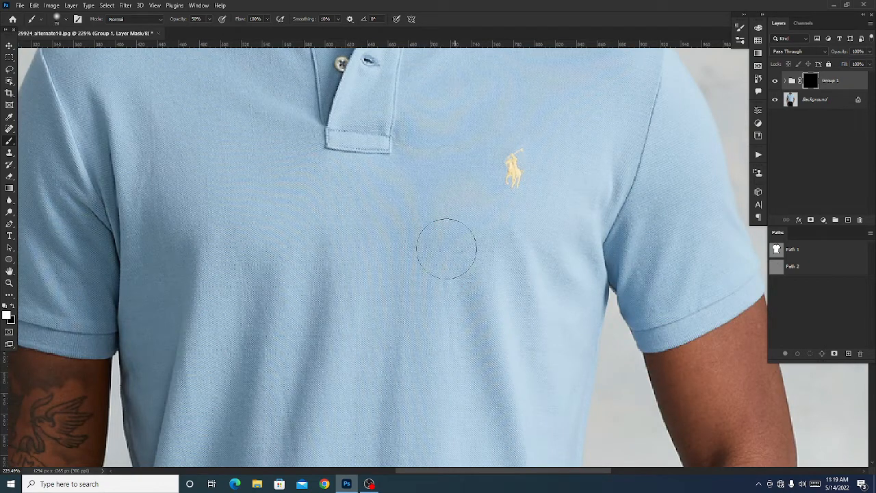
{"action": "left_click_drag", "start_coordinate": [434, 228], "coordinate": [417, 245]}
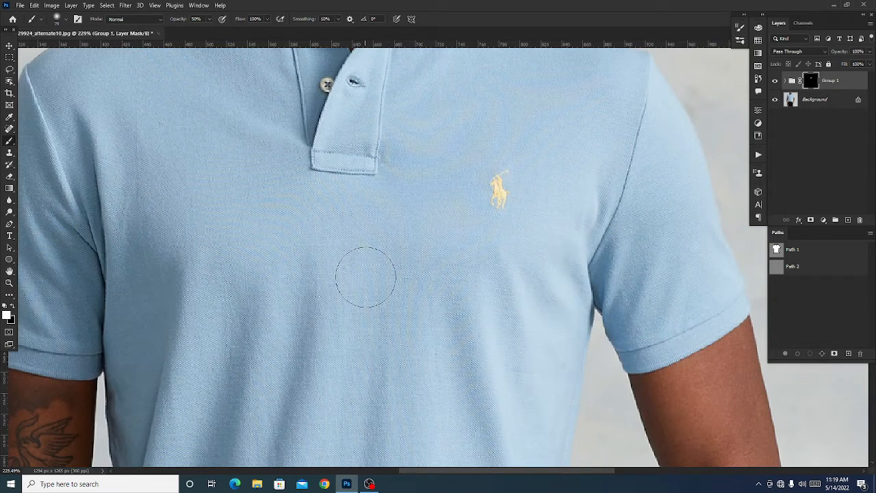
Set a soft round brush to 60% opacity and paint white on the group's mask over the chest and around the embroidered logo.
{"action": "key", "text": "6"}
{"action": "right_click", "coordinate": [366, 276]}
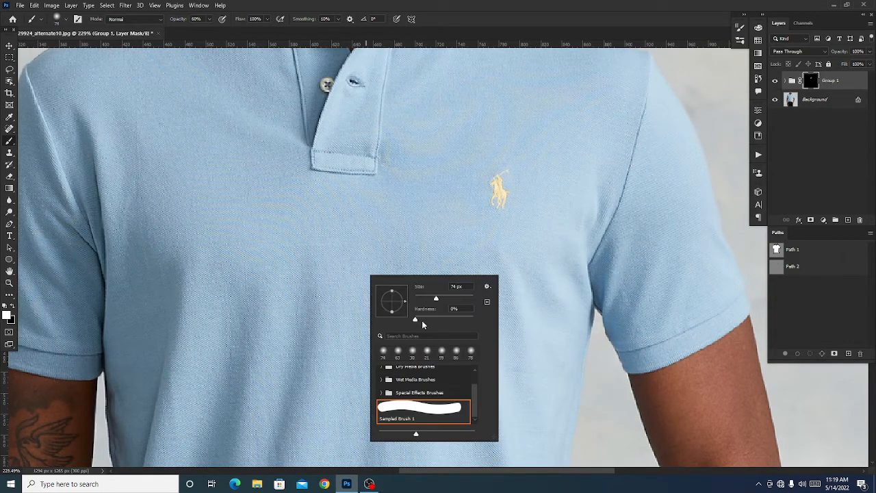
{"action": "double_click", "coordinate": [383, 353]}
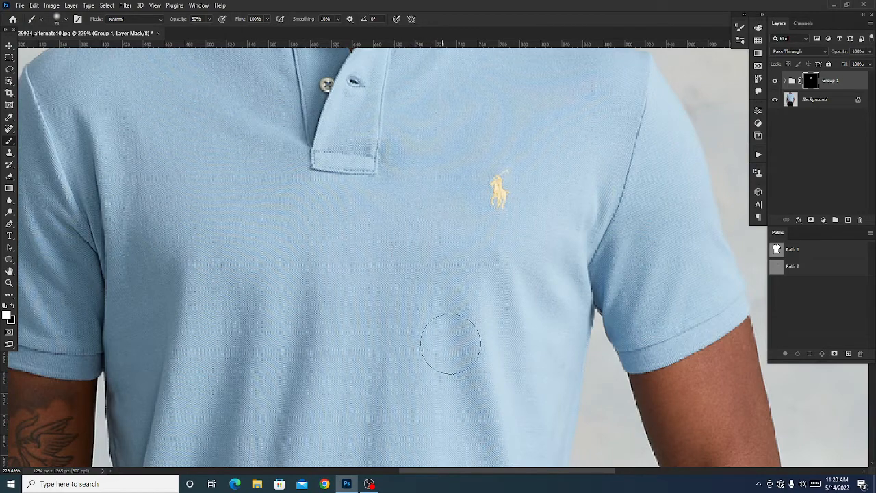
{"action": "left_click_drag", "start_coordinate": [479, 385], "coordinate": [476, 237]}
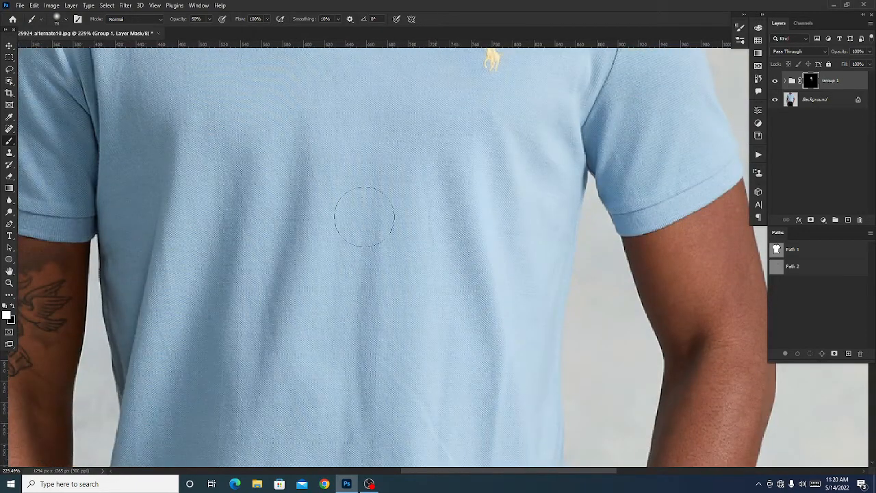
{"action": "left_click_drag", "start_coordinate": [328, 116], "coordinate": [445, 364]}
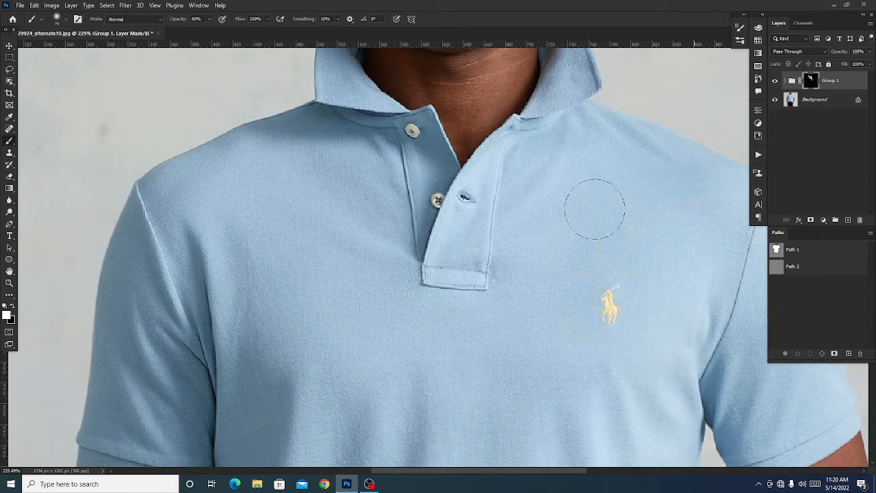
{"action": "left_click_drag", "start_coordinate": [574, 313], "coordinate": [409, 240]}
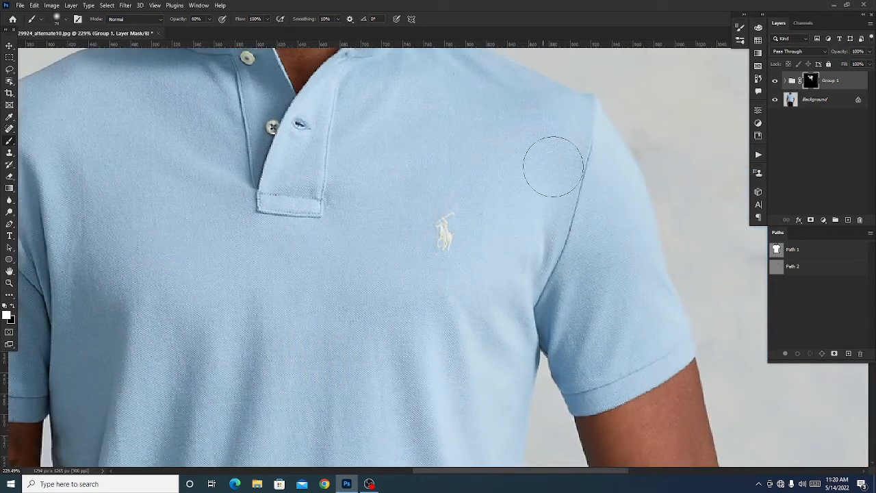
{"action": "left_click_drag", "start_coordinate": [456, 96], "coordinate": [483, 182]}
Paint white on the group's mask over the discoloured folds of the shirt's middle and lower torso.
{"action": "scroll", "coordinate": [454, 225], "scroll_direction": "down", "scroll_amount": 5}
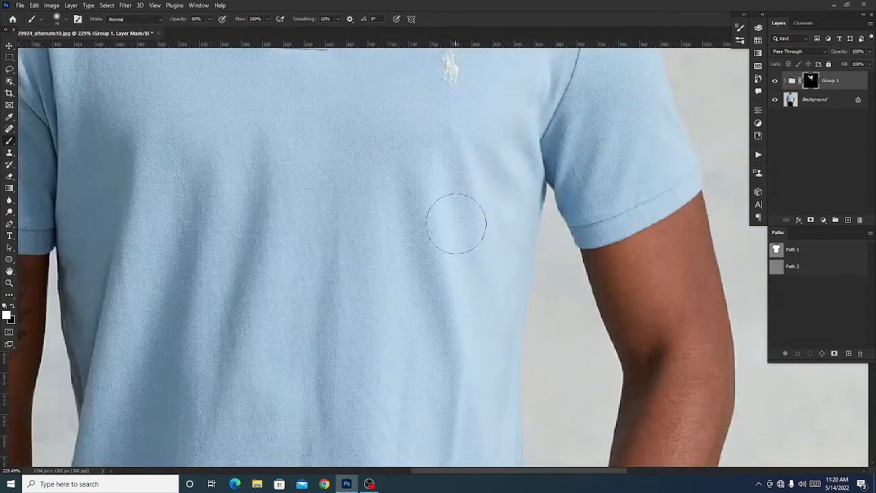
{"action": "scroll", "coordinate": [467, 221], "scroll_direction": "down", "scroll_amount": 4}
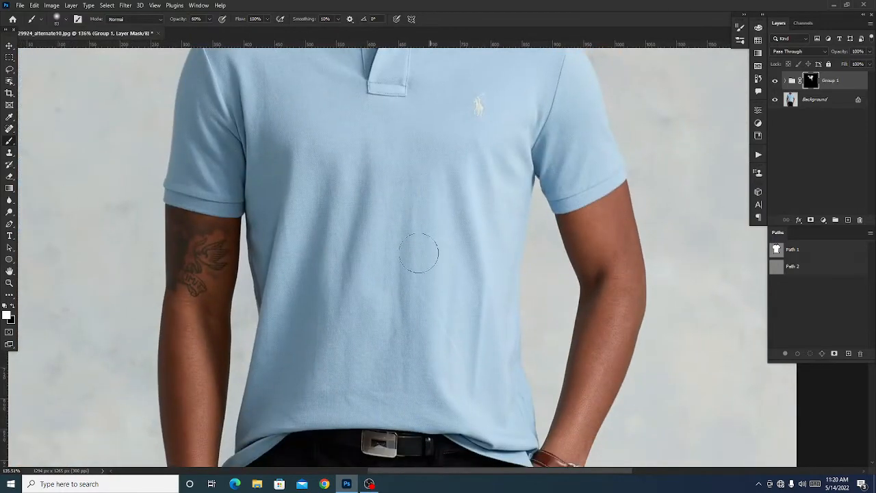
{"action": "scroll", "coordinate": [420, 368], "scroll_direction": "up", "scroll_amount": 4}
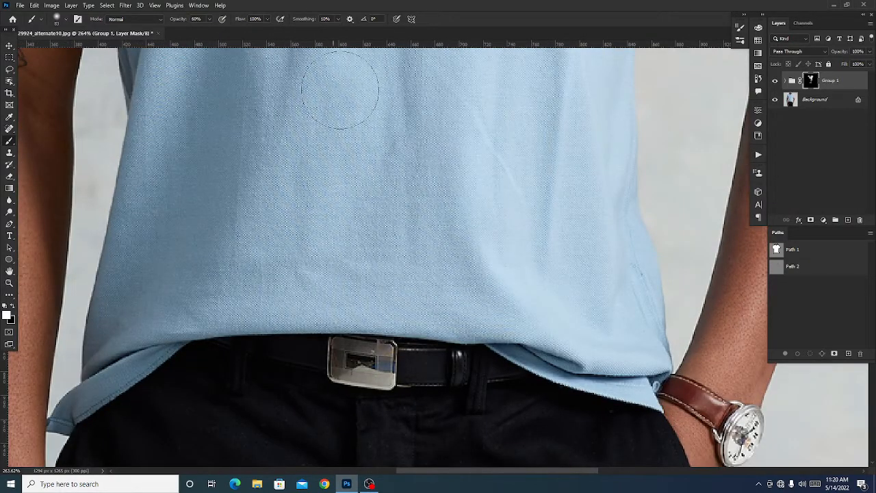
{"action": "scroll", "coordinate": [328, 304], "scroll_direction": "up", "scroll_amount": 5}
{"action": "scroll", "coordinate": [306, 306], "scroll_direction": "up", "scroll_amount": 4}
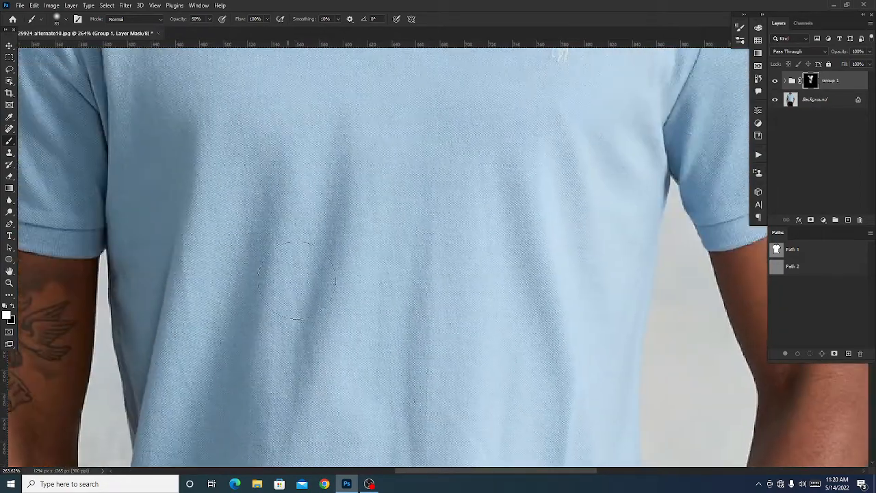
{"action": "mouse_move", "coordinate": [445, 214]}
{"action": "left_mouse_down"}
{"action": "mouse_move", "coordinate": [395, 219]}
{"action": "mouse_move", "coordinate": [402, 234]}
{"action": "left_mouse_up"}
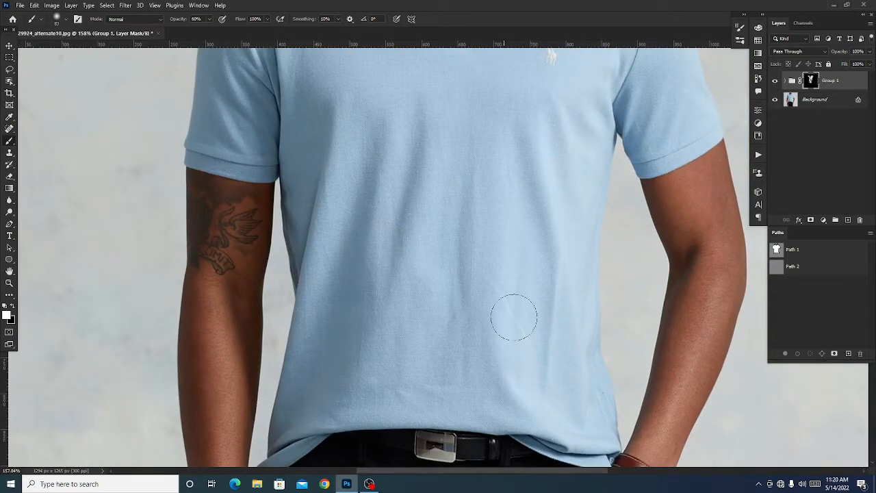
{"action": "left_click_drag", "start_coordinate": [554, 316], "coordinate": [513, 279]}
{"action": "left_click_drag", "start_coordinate": [516, 86], "coordinate": [464, 289]}
Resize the brush, touch up the group's mask around the tattooed arm's sleeve and adjoining chest, and check the whole shirt.
{"action": "left_click_drag", "start_coordinate": [571, 197], "coordinate": [583, 268]}
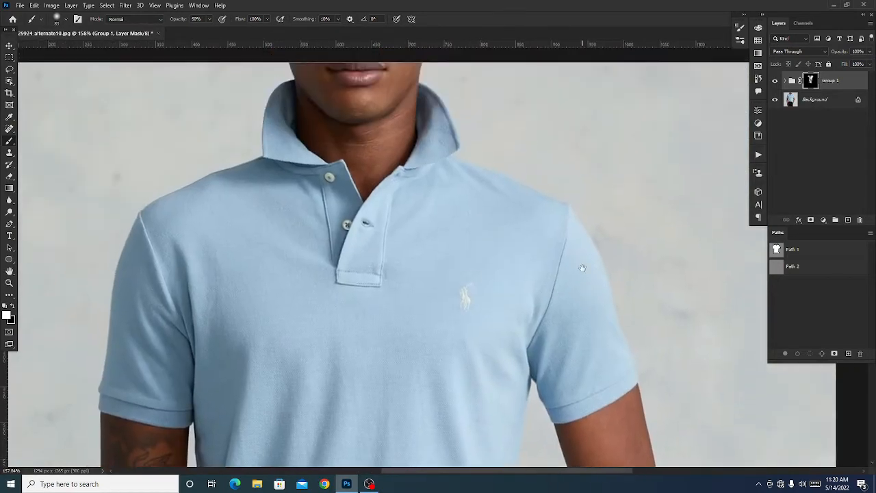
{"action": "left_click_drag", "start_coordinate": [218, 317], "coordinate": [431, 235]}
{"action": "left_click_drag", "start_coordinate": [351, 251], "coordinate": [398, 268]}
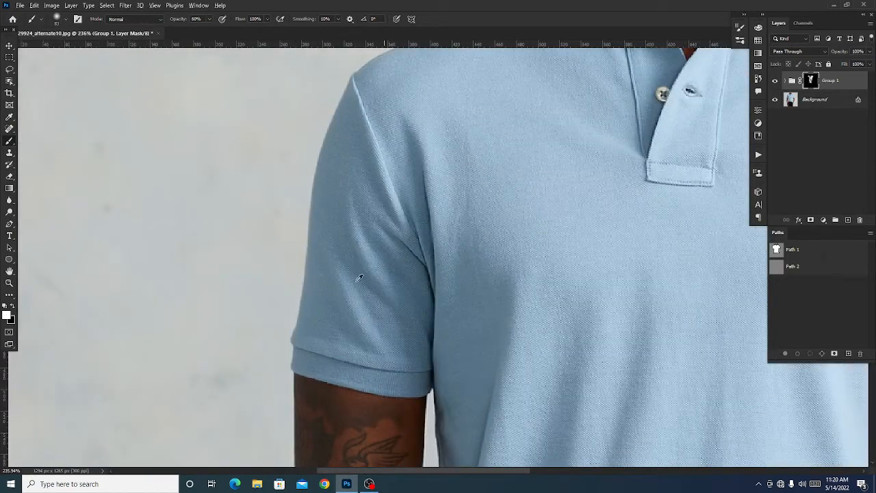
{"action": "right_click", "coordinate": [359, 277], "text": "alt"}
{"action": "scroll", "coordinate": [532, 265], "scroll_direction": "down", "scroll_amount": 5}
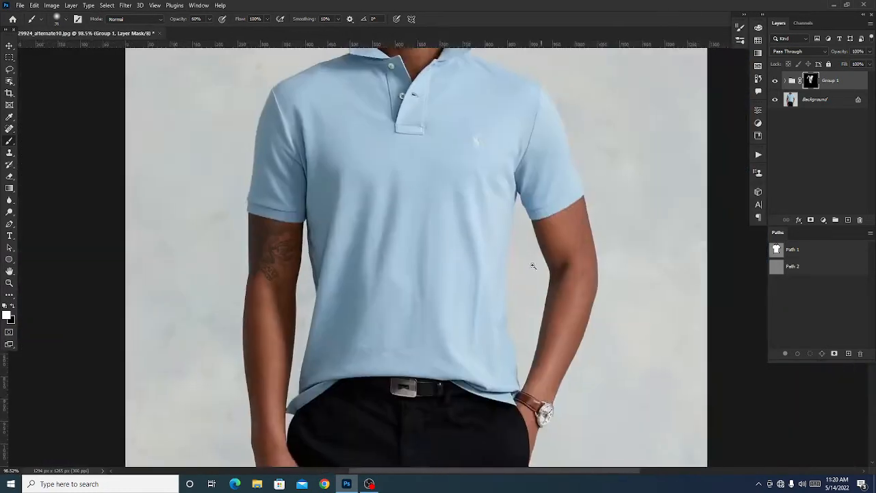
{"action": "mouse_move", "coordinate": [532, 265]}
{"action": "left_mouse_down"}
{"action": "mouse_move", "coordinate": [523, 254]}
{"action": "mouse_move", "coordinate": [533, 264]}
{"action": "left_mouse_up"}
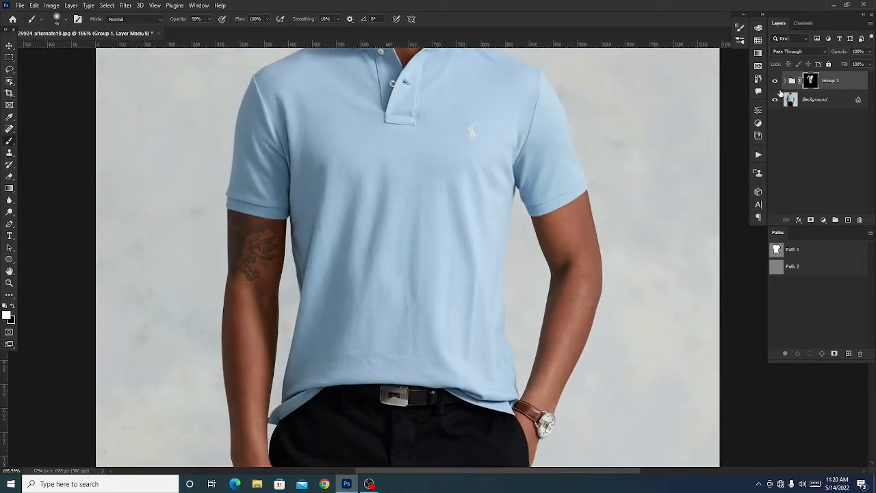
{"action": "left_click_drag", "start_coordinate": [404, 167], "coordinate": [465, 243]}
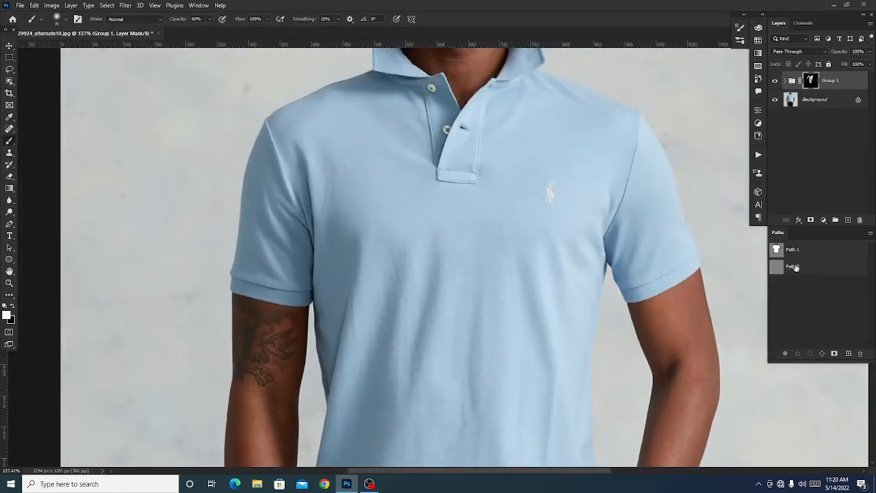
Restore the embroidered logo's original colour by filling the Path 2 selection, feathered by 1 pixel, with black on the group's mask.
{"action": "scroll", "coordinate": [578, 205], "scroll_direction": "up", "scroll_amount": 4}
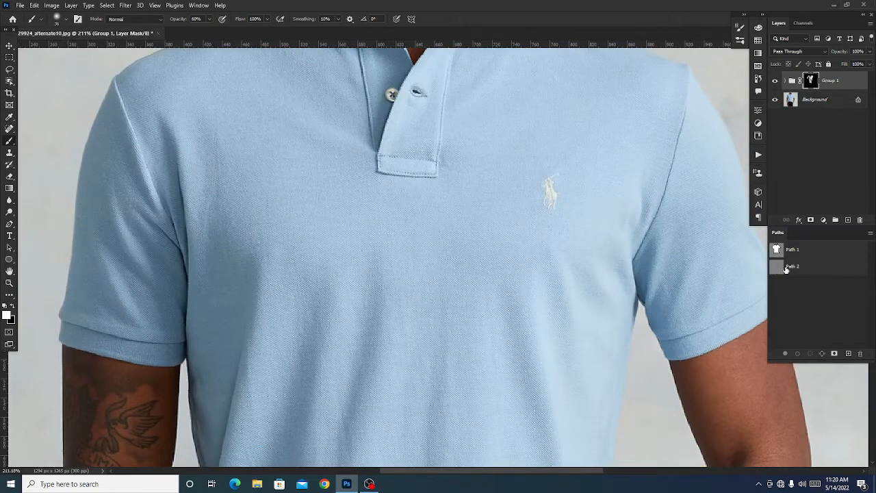
{"action": "left_click", "coordinate": [787, 266]}
{"action": "scroll", "coordinate": [595, 219], "scroll_direction": "up", "scroll_amount": 3}
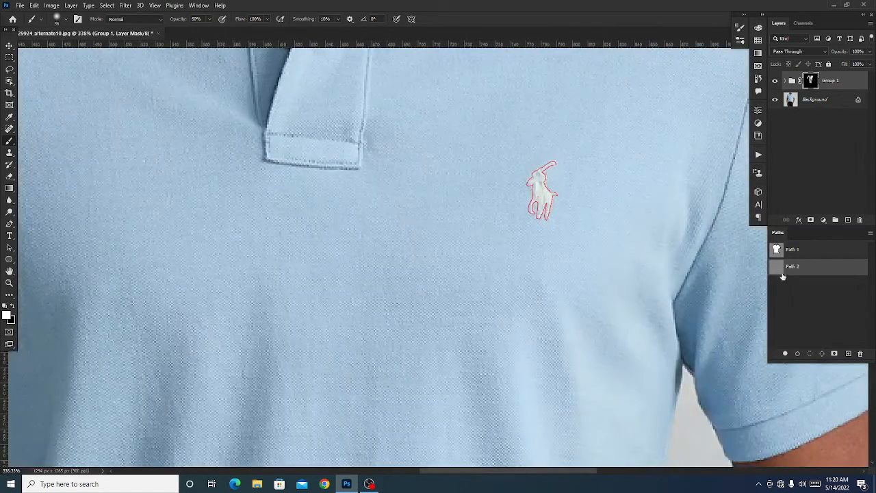
{"action": "key", "text": "ctrl+Return"}
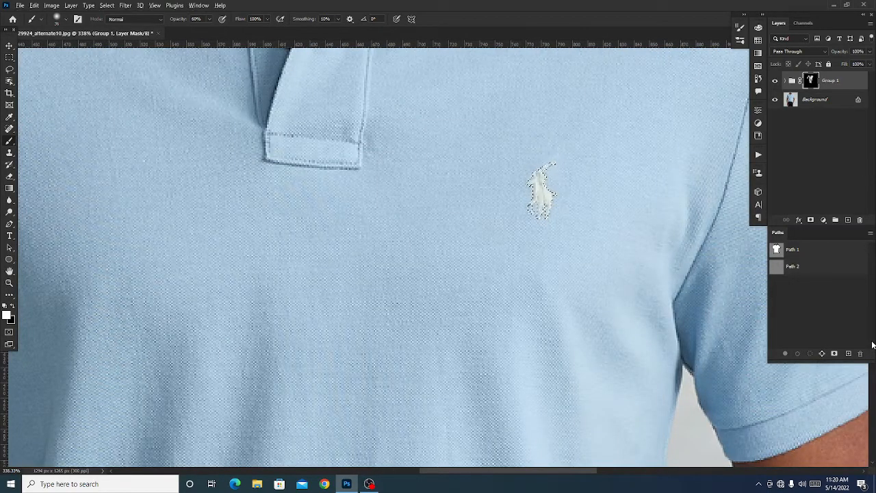
{"action": "key", "text": "shift+F6"}
{"action": "type", "text": "1"}
{"action": "key", "text": "Return"}
{"action": "key", "text": "alt+BackSpace"}
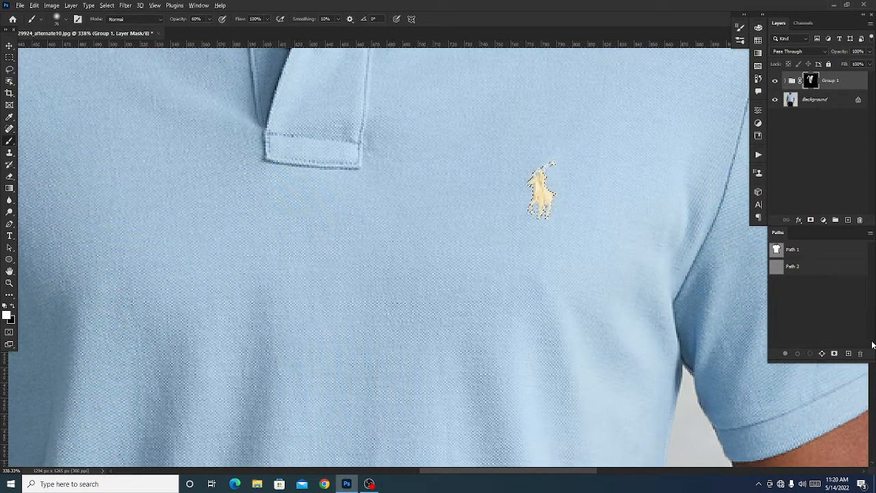
{"action": "key", "text": "ctrl+d"}
Inspect the chest and lower torso up close, comparing the shirt with Group 1 hidden and shown.
{"action": "key", "text": "p"}
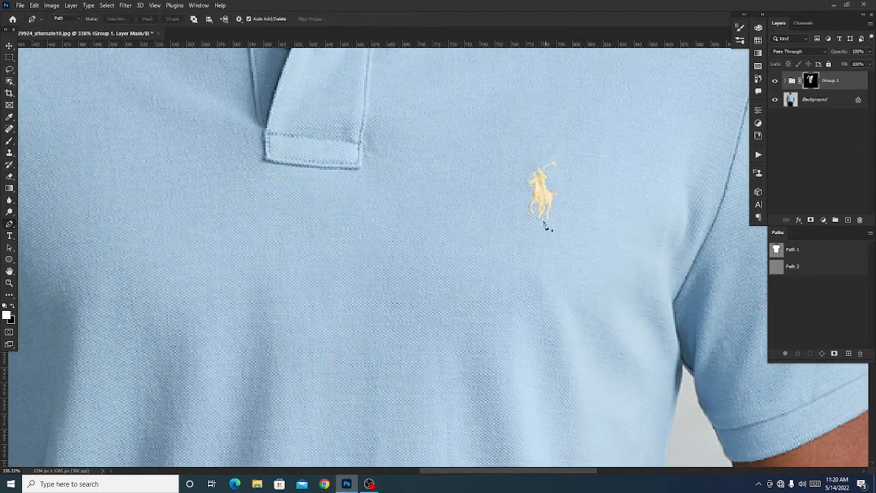
{"action": "left_click_drag", "start_coordinate": [558, 244], "coordinate": [526, 321]}
{"action": "left_click_drag", "start_coordinate": [432, 184], "coordinate": [484, 281]}
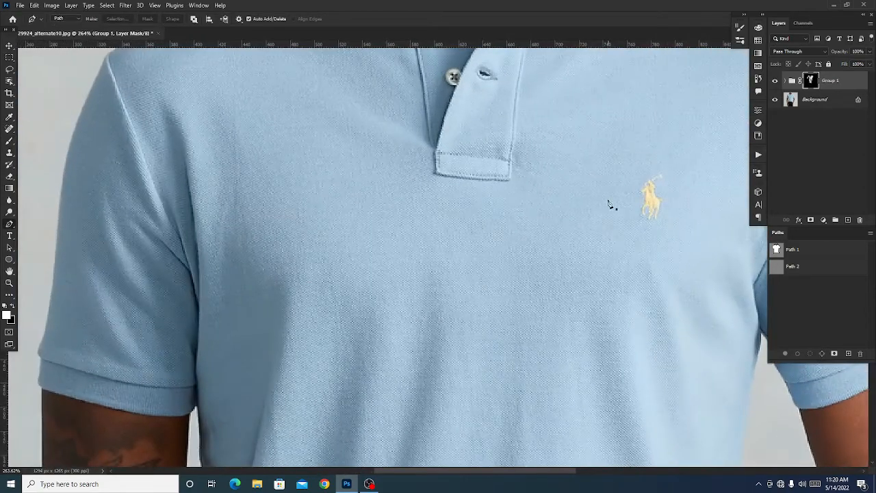
{"action": "key", "text": "b"}
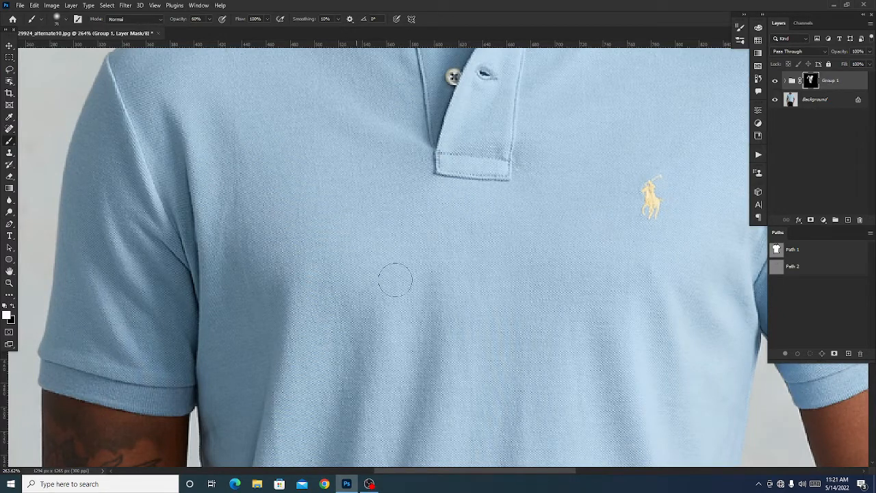
{"action": "left_click_drag", "start_coordinate": [568, 301], "coordinate": [522, 263]}
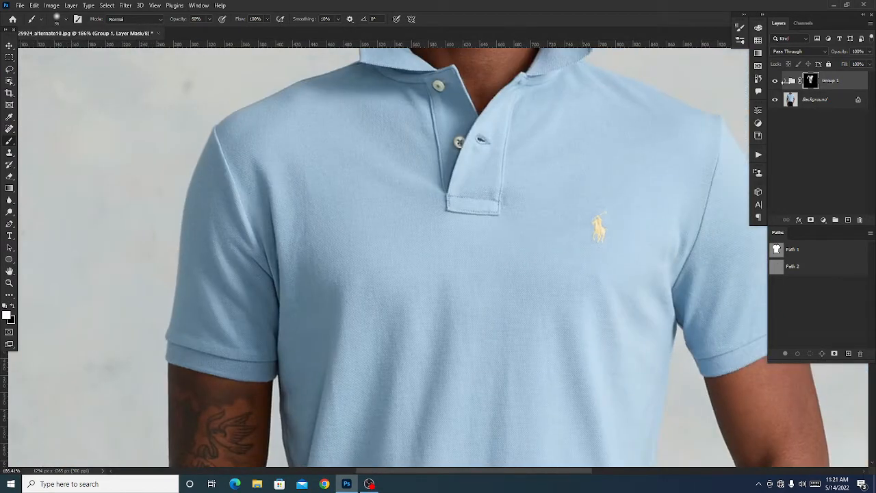
{"action": "left_click", "coordinate": [775, 81]}
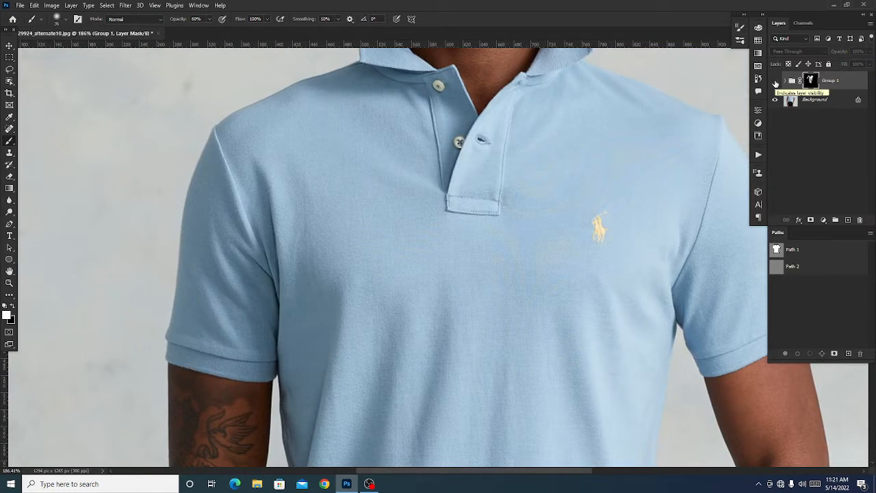
{"action": "left_click", "coordinate": [775, 81]}
{"action": "left_click", "coordinate": [775, 82]}
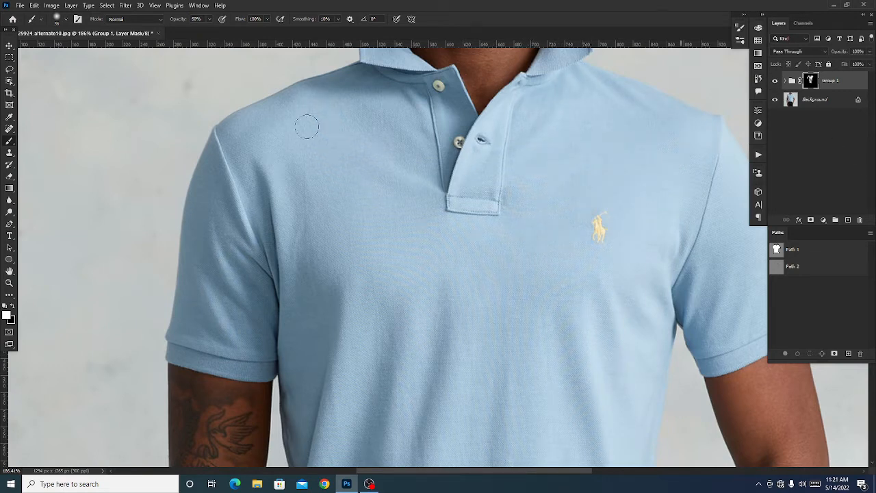
{"action": "key", "text": "ctrl+0"}
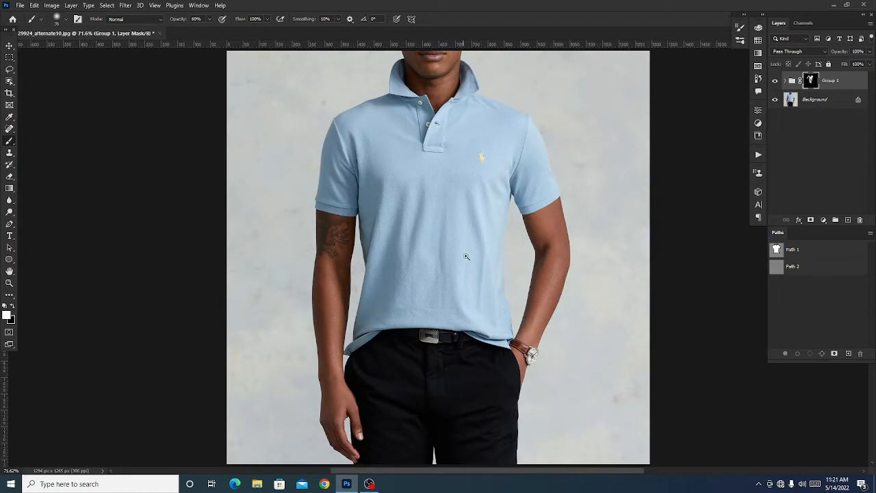
{"action": "left_click_drag", "start_coordinate": [466, 257], "coordinate": [504, 319]}
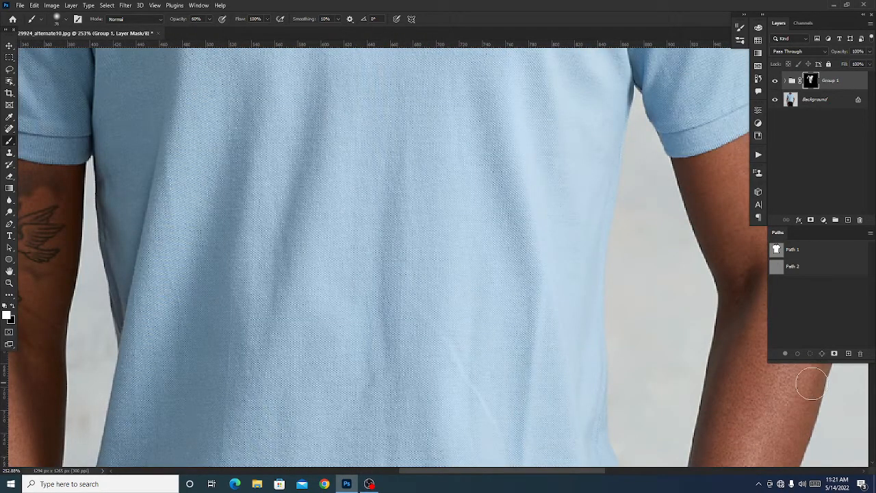
Toggle Group 1's visibility repeatedly on the full photo to compare the shirt before and after the colour correction.
{"action": "key", "text": "ctrl+0"}
{"action": "left_click", "coordinate": [774, 81]}
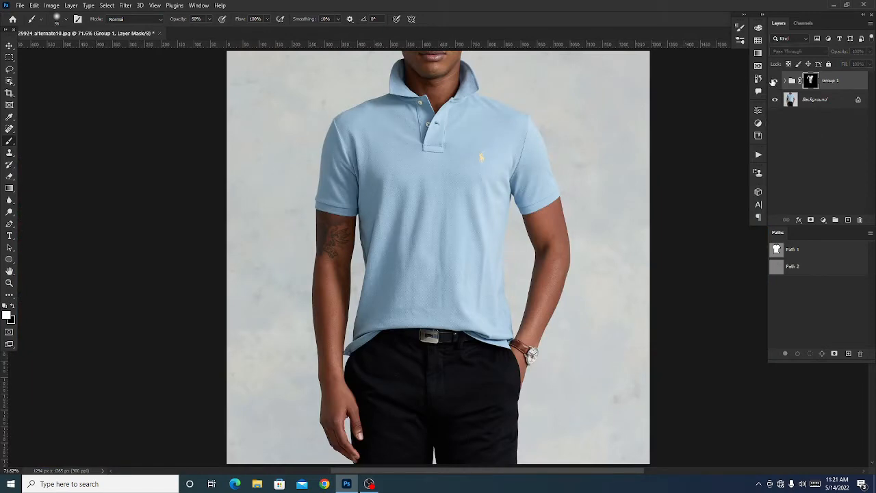
{"action": "left_click", "coordinate": [773, 81]}
{"action": "left_click", "coordinate": [774, 81]}
{"action": "left_click", "coordinate": [774, 81]}
{"action": "left_click", "coordinate": [774, 81]}
{"action": "left_click", "coordinate": [774, 81]}
{"action": "left_click_drag", "start_coordinate": [385, 157], "coordinate": [420, 207]}
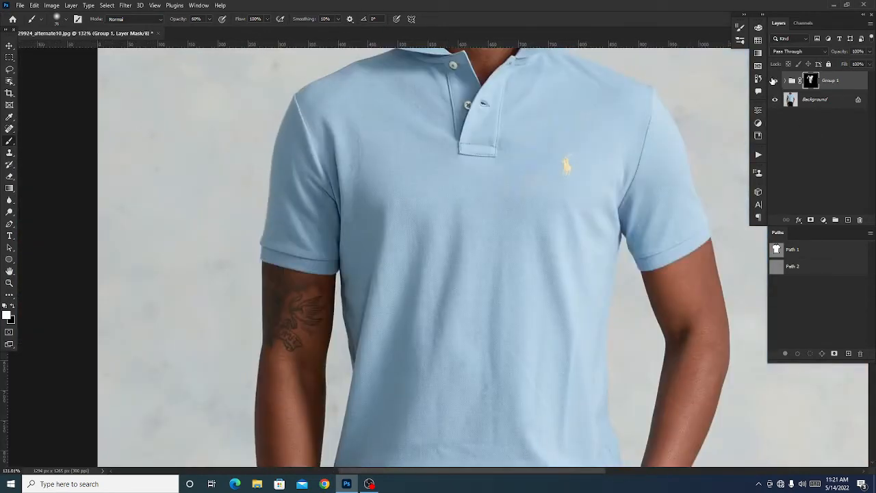
{"action": "key", "text": "ctrl+0"}
{"action": "key", "text": "p"}
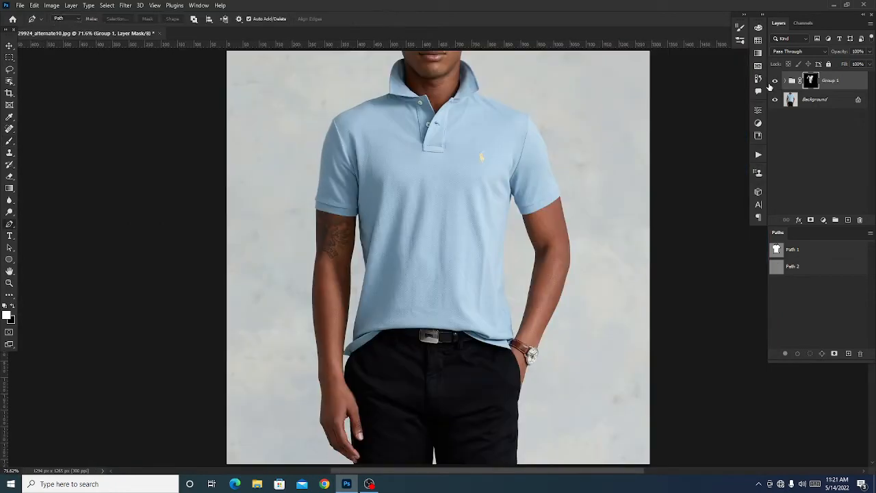